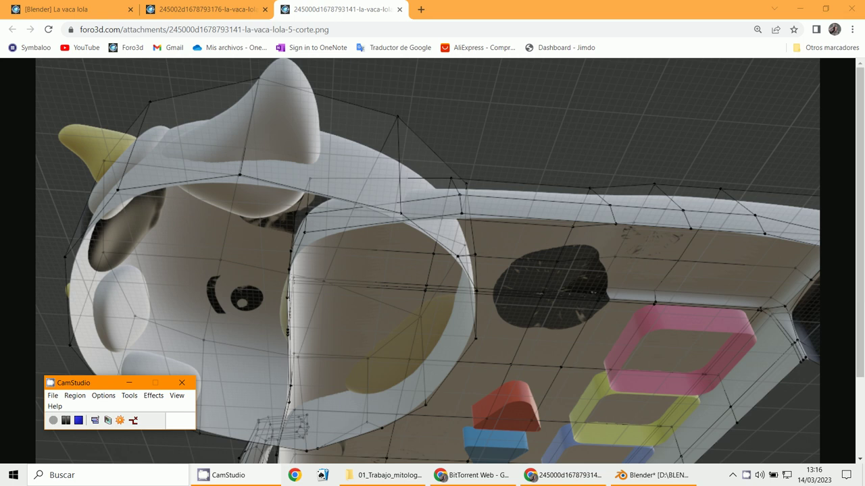
Compare the two cow reference images in Chrome, ending on the cut-away one
{"action": "left_click", "coordinate": [225, 9]}
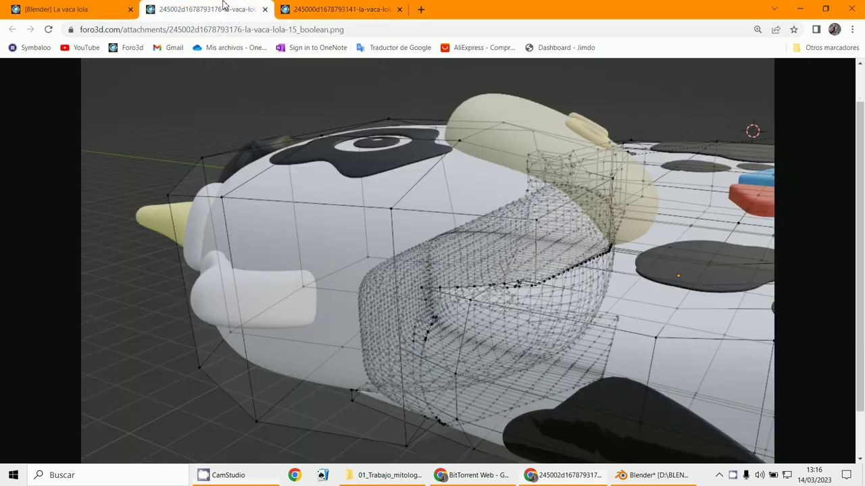
{"action": "scroll", "coordinate": [422, 311], "scroll_direction": "down", "scroll_amount": 1}
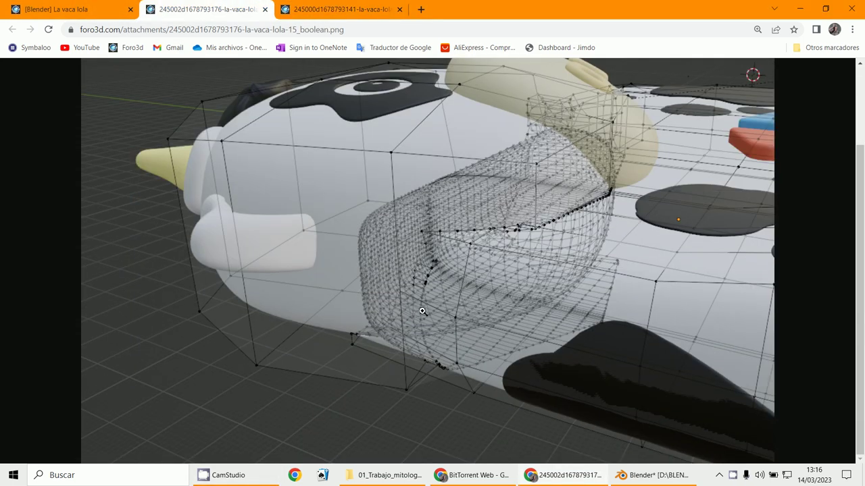
{"action": "left_click", "coordinate": [338, 9]}
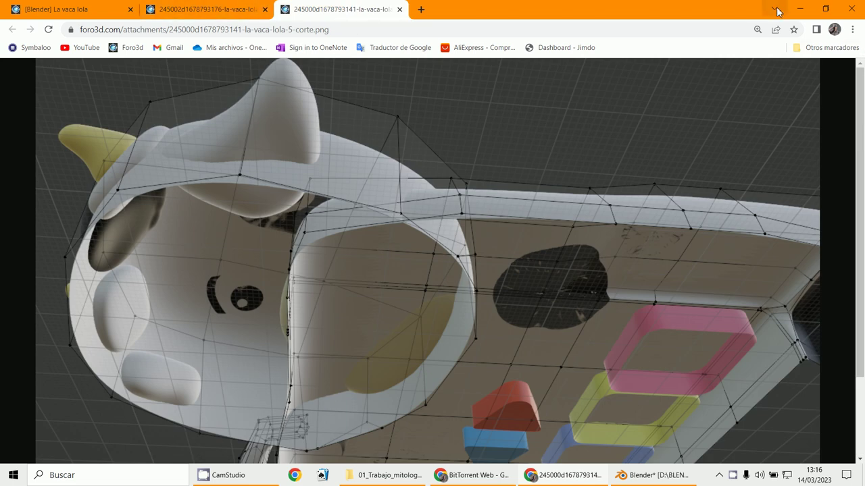
Minimize Chrome, File Explorer and the BitTorrent window to reveal the Blender scene
{"action": "left_click", "coordinate": [799, 9]}
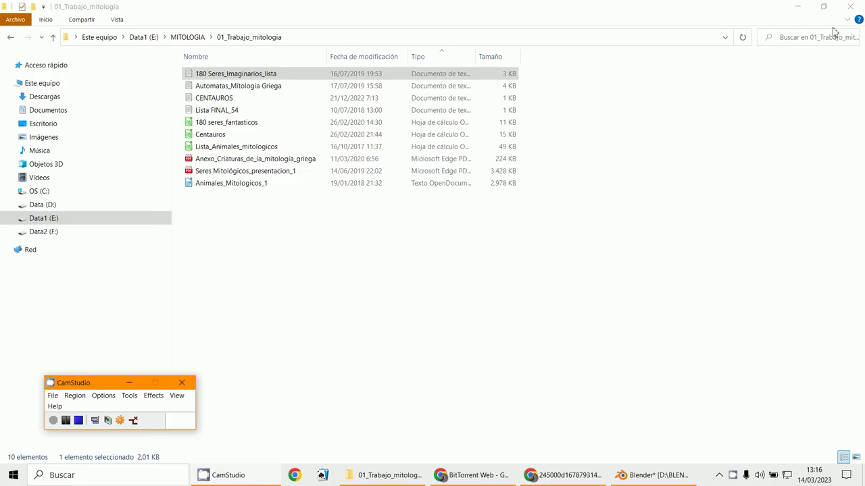
{"action": "left_click", "coordinate": [798, 6]}
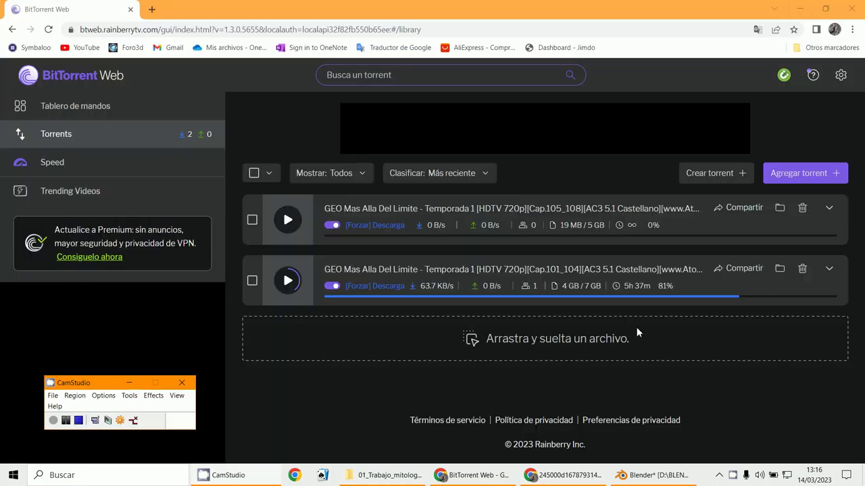
{"action": "left_click", "coordinate": [804, 10]}
{"action": "scroll", "coordinate": [367, 252], "scroll_direction": "up", "scroll_amount": 3}
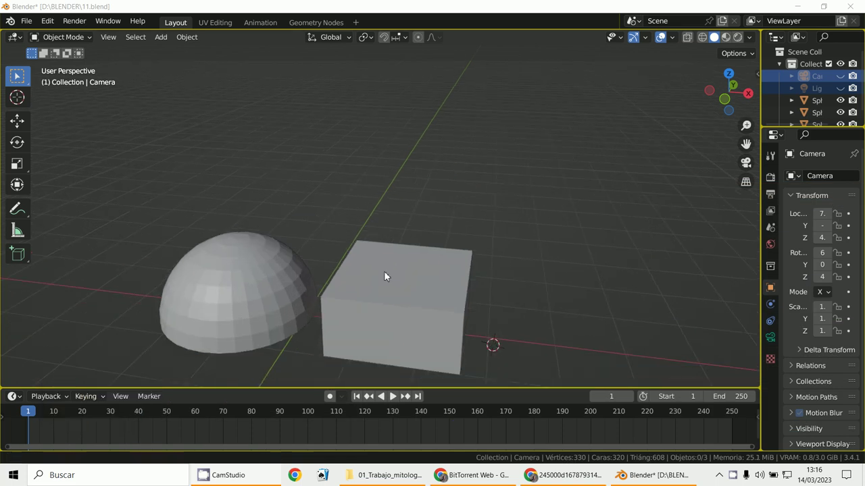
Select the box and move it to a new position
{"action": "mouse_move", "coordinate": [386, 276]}
{"action": "middle_mouse_down"}
{"action": "mouse_move", "coordinate": [374, 204]}
{"action": "mouse_move", "coordinate": [403, 140]}
{"action": "mouse_move", "coordinate": [414, 184]}
{"action": "mouse_move", "coordinate": [409, 167]}
{"action": "middle_mouse_up"}
{"action": "left_click", "coordinate": [405, 145]}
{"action": "left_click_drag", "start_coordinate": [409, 167], "coordinate": [422, 145]}
{"action": "mouse_move", "coordinate": [430, 172]}
{"action": "middle_mouse_down"}
{"action": "mouse_move", "coordinate": [429, 195]}
{"action": "mouse_move", "coordinate": [554, 255]}
{"action": "mouse_move", "coordinate": [580, 152]}
{"action": "mouse_move", "coordinate": [560, 167]}
{"action": "middle_mouse_up"}
{"action": "key", "text": "g"}
{"action": "left_click", "coordinate": [419, 224]}
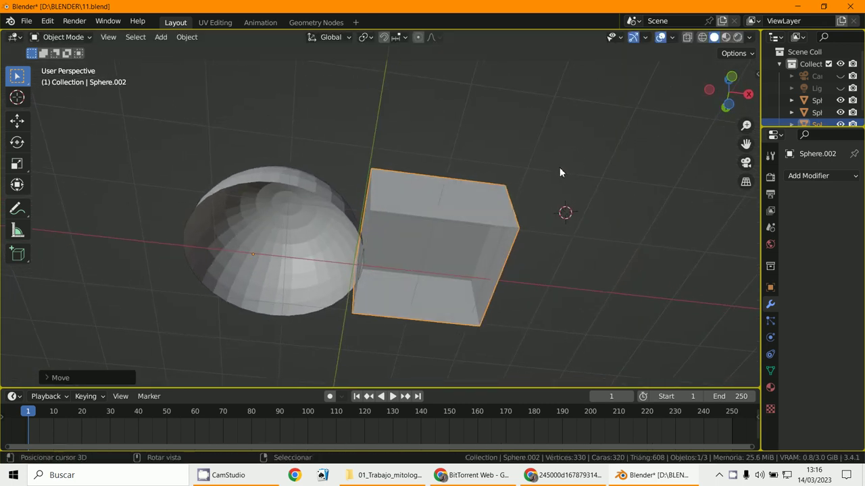
From top view, move the box over the half-sphere, then check it from the front
{"action": "key", "text": "KP_7"}
{"action": "scroll", "coordinate": [561, 210], "scroll_direction": "down", "scroll_amount": 2}
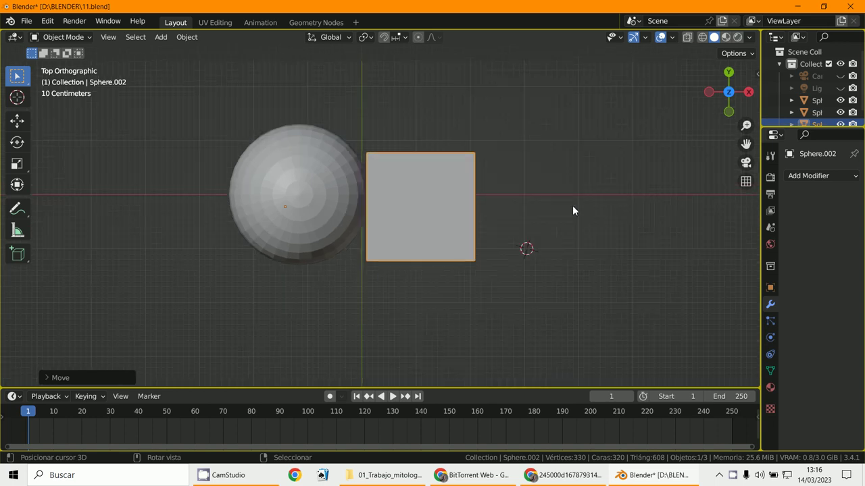
{"action": "key", "text": "g"}
{"action": "left_click", "coordinate": [494, 180]}
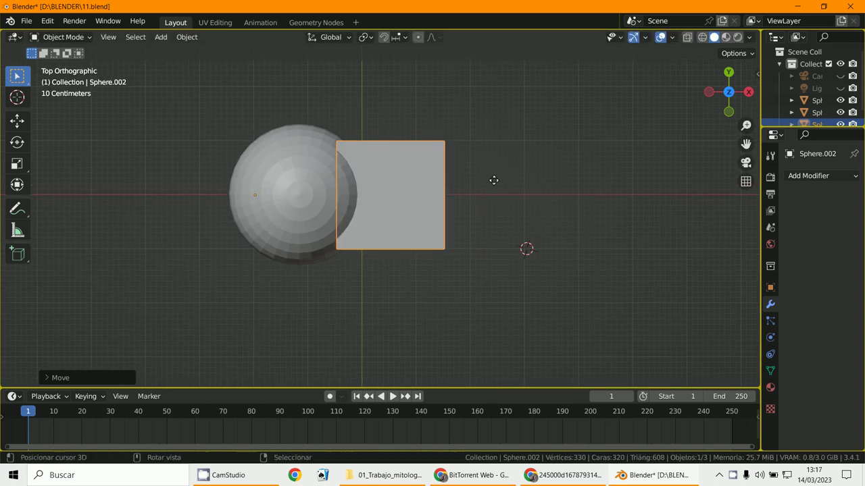
{"action": "middle_click_drag", "start_coordinate": [494, 180], "coordinate": [501, 175]}
{"action": "key", "text": "KP_1"}
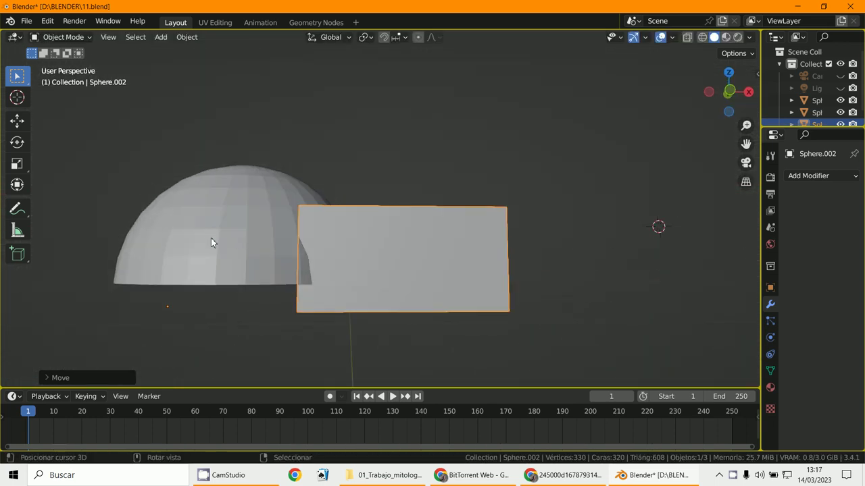
{"action": "scroll", "coordinate": [211, 241], "scroll_direction": "up", "scroll_amount": 1}
{"action": "scroll", "coordinate": [211, 238], "scroll_direction": "up", "scroll_amount": 1, "text": "ctrl"}
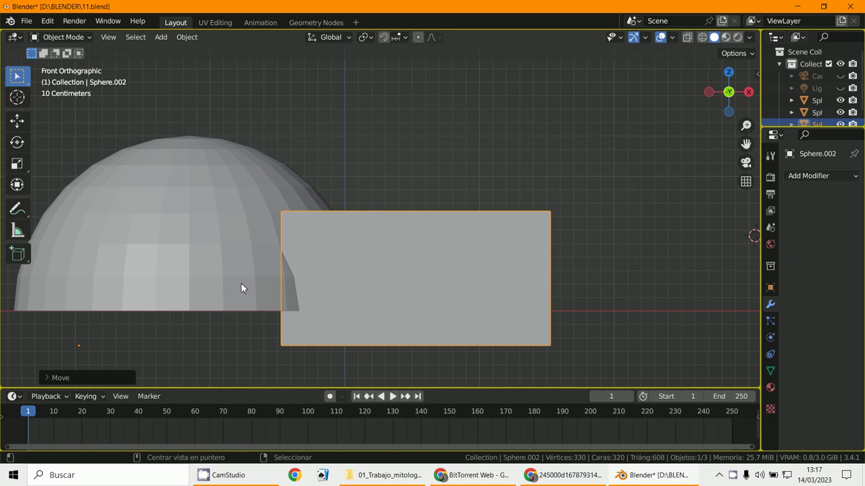
Reset the box's location, slide it along X into the half-sphere, and show the Bool Tool sidebar
{"action": "key", "text": "alt+g"}
{"action": "key", "text": "g"}
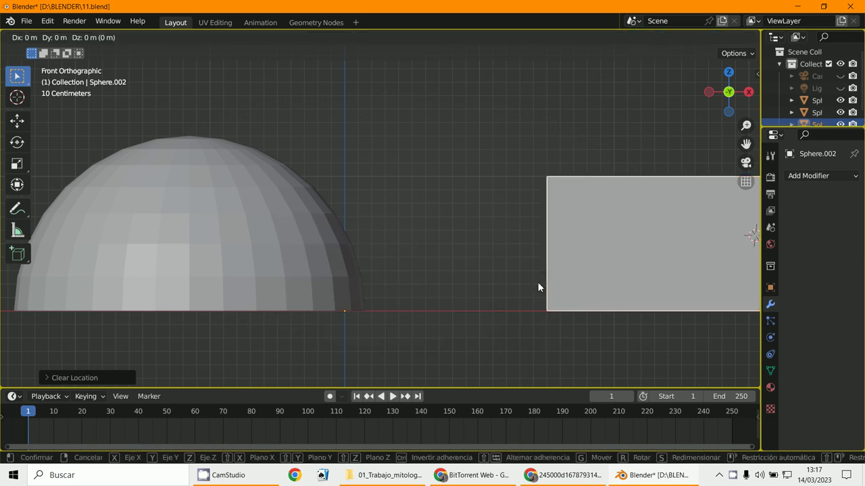
{"action": "key", "text": "x"}
{"action": "left_click", "coordinate": [256, 275]}
{"action": "mouse_move", "coordinate": [256, 275]}
{"action": "middle_mouse_down"}
{"action": "mouse_move", "coordinate": [322, 370]}
{"action": "mouse_move", "coordinate": [336, 300]}
{"action": "mouse_move", "coordinate": [302, 117]}
{"action": "middle_mouse_up"}
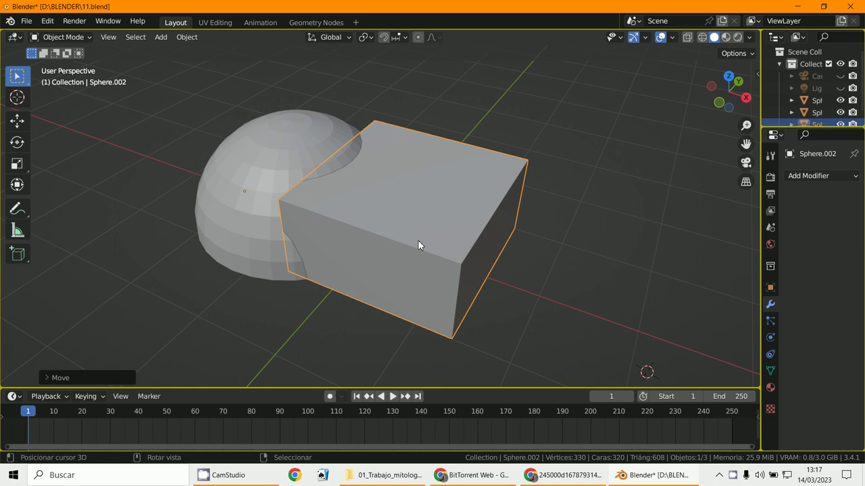
{"action": "mouse_move", "coordinate": [418, 242]}
{"action": "middle_mouse_down"}
{"action": "mouse_move", "coordinate": [444, 121]}
{"action": "mouse_move", "coordinate": [259, 179]}
{"action": "middle_mouse_up"}
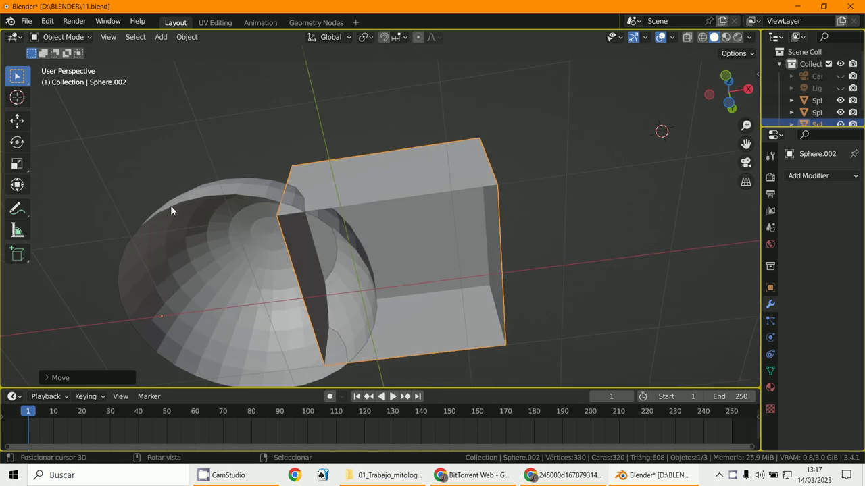
{"action": "mouse_move", "coordinate": [427, 263]}
{"action": "middle_mouse_down"}
{"action": "mouse_move", "coordinate": [512, 192]}
{"action": "mouse_move", "coordinate": [587, 190]}
{"action": "middle_mouse_up"}
{"action": "key", "text": "n"}
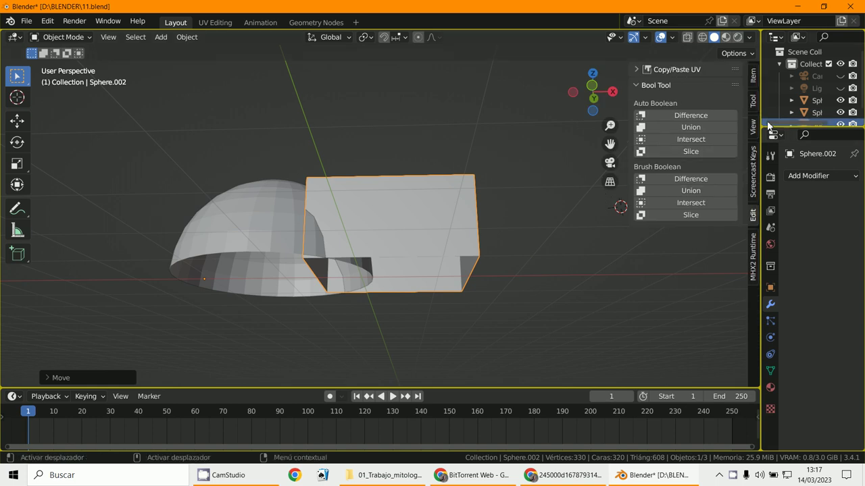
{"action": "left_click", "coordinate": [756, 102]}
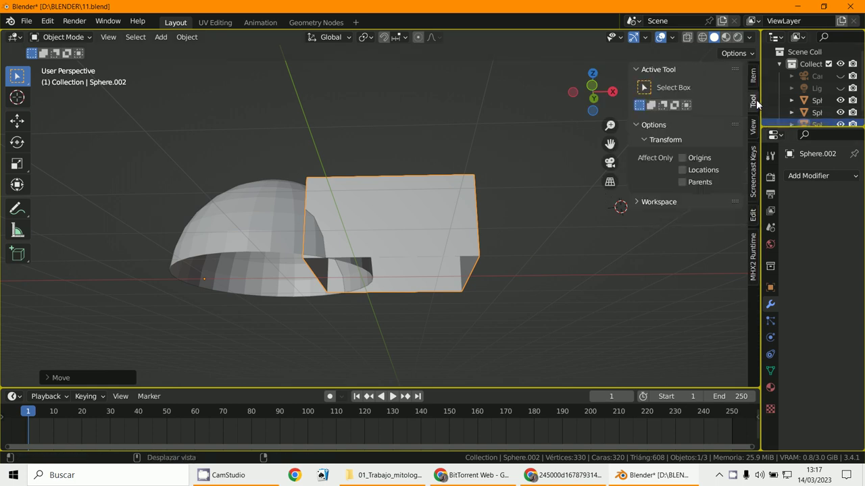
{"action": "left_click", "coordinate": [754, 220]}
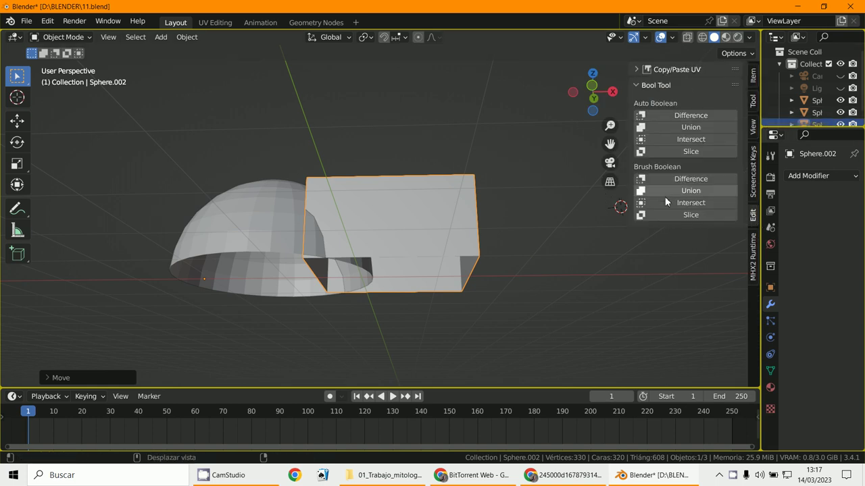
{"action": "left_click", "coordinate": [639, 85]}
{"action": "left_click", "coordinate": [639, 86]}
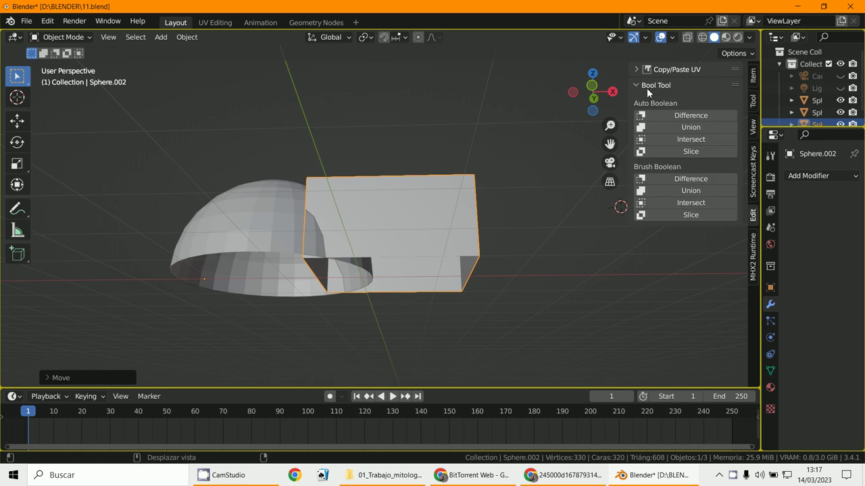
{"action": "left_click", "coordinate": [48, 20]}
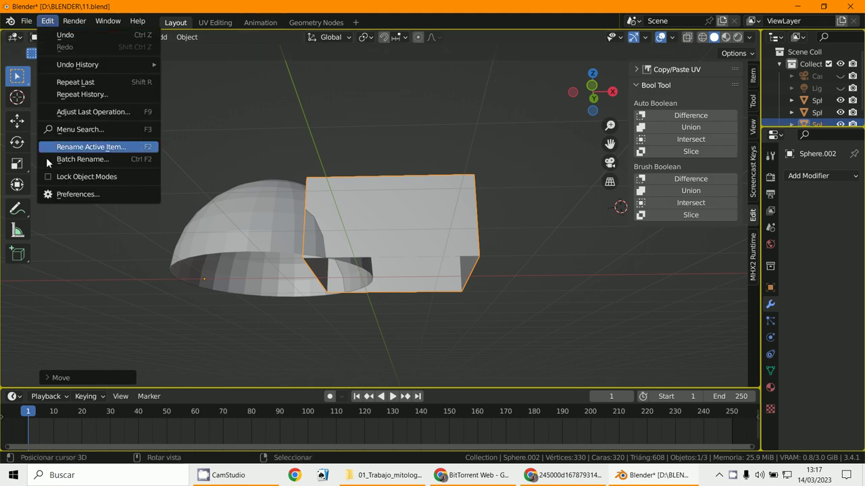
{"action": "left_click", "coordinate": [60, 195]}
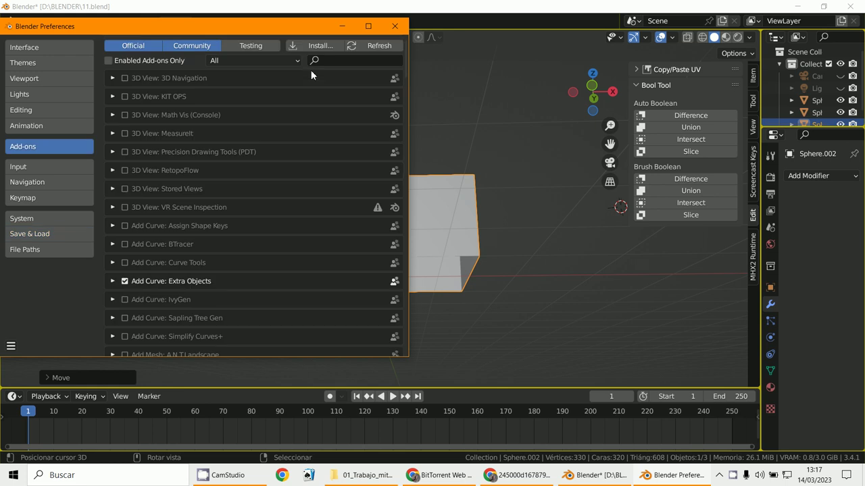
{"action": "left_click", "coordinate": [337, 63]}
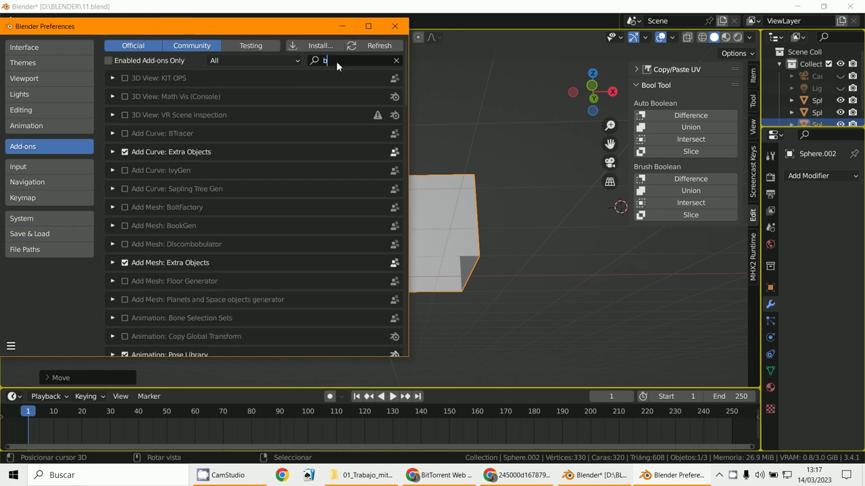
{"action": "type", "text": "bool"}
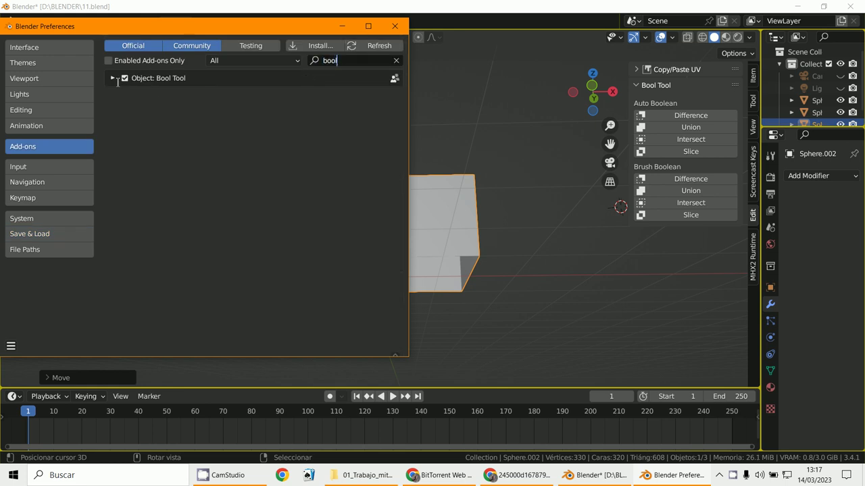
{"action": "left_click", "coordinate": [341, 25]}
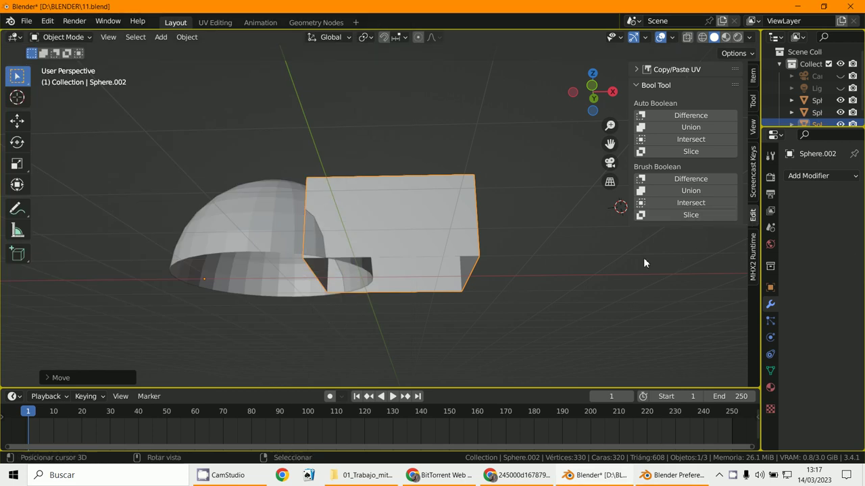
Select the box and half-sphere together and apply Auto Boolean Union
{"action": "middle_click_drag", "start_coordinate": [379, 282], "coordinate": [380, 250]}
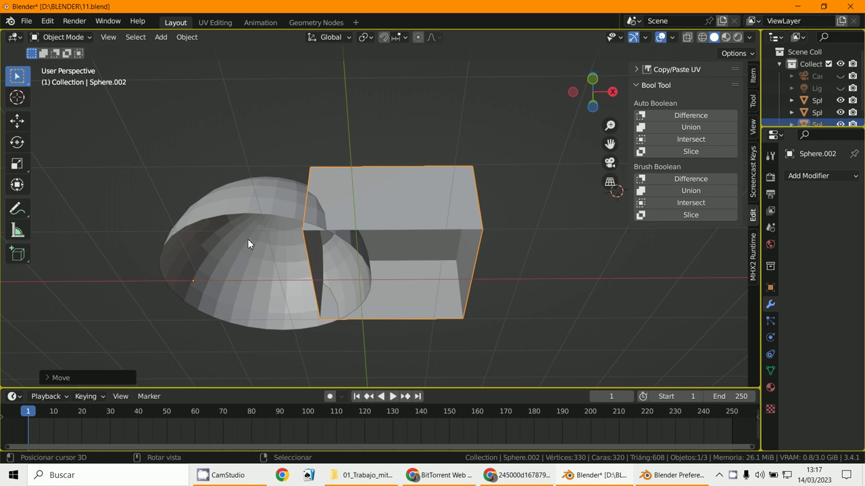
{"action": "left_click", "coordinate": [694, 127]}
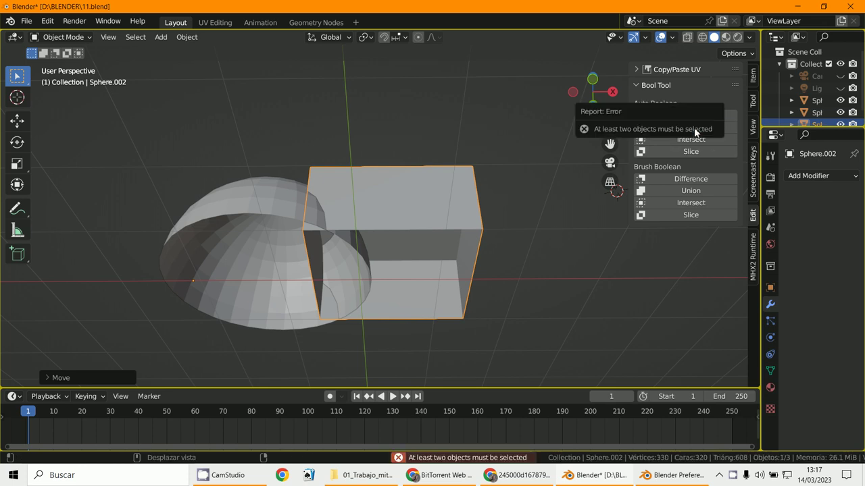
{"action": "left_click", "coordinate": [252, 208], "text": "shift"}
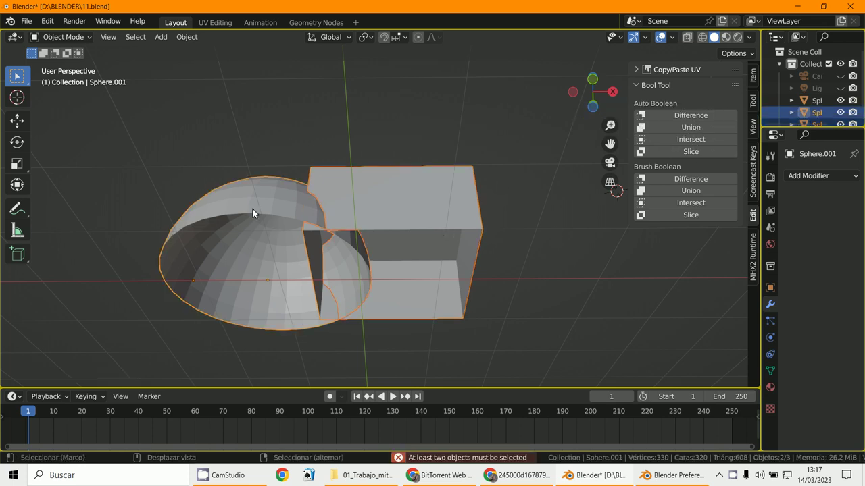
{"action": "left_click", "coordinate": [712, 130]}
{"action": "mouse_move", "coordinate": [481, 249]}
{"action": "middle_mouse_down"}
{"action": "mouse_move", "coordinate": [461, 224]}
{"action": "mouse_move", "coordinate": [450, 290]}
{"action": "mouse_move", "coordinate": [462, 269]}
{"action": "middle_mouse_up"}
Undo the union, select only the box, and bring up the mode list
{"action": "key", "text": "ctrl+z"}
{"action": "scroll", "coordinate": [455, 274], "scroll_direction": "down", "scroll_amount": 3}
{"action": "left_click", "coordinate": [431, 241]}
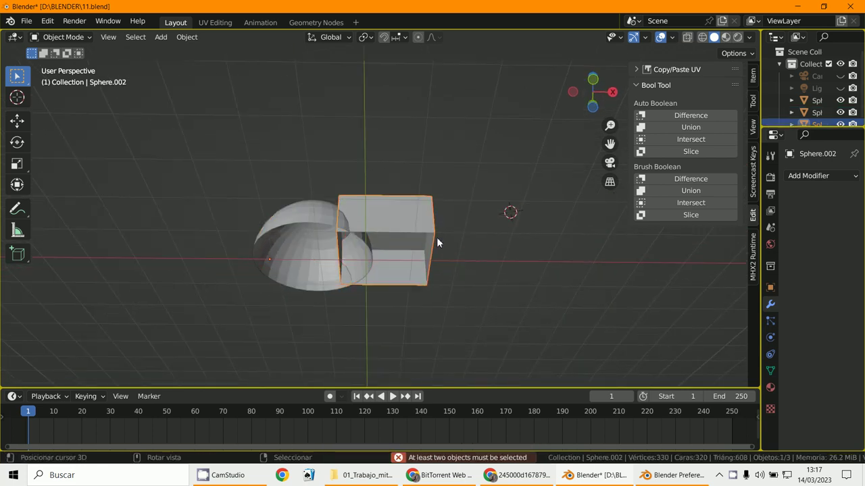
{"action": "left_click", "coordinate": [65, 38]}
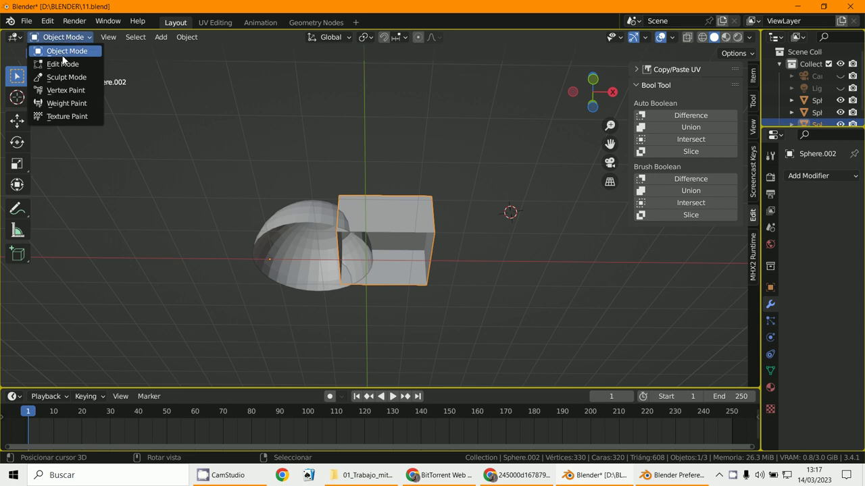
In Edit Mode, fill the box's lower edge loop with a face, then return to Object Mode
{"action": "left_click", "coordinate": [63, 64]}
{"action": "left_click", "coordinate": [400, 231], "text": "alt"}
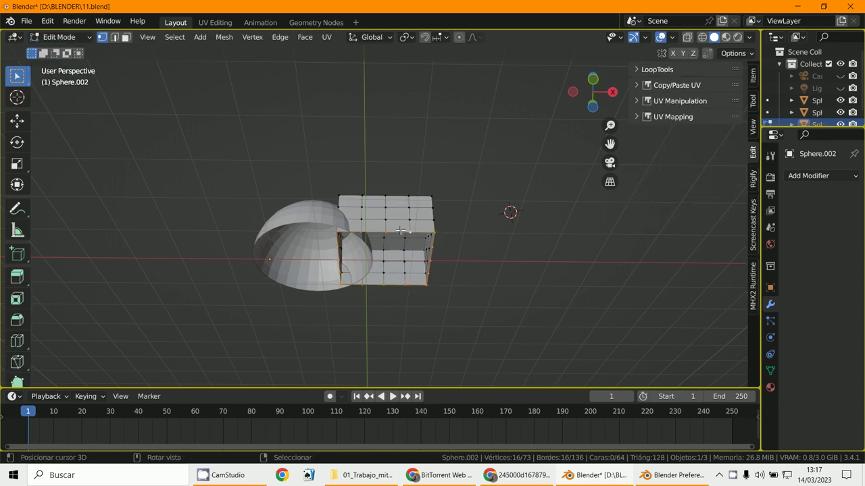
{"action": "key", "text": "f"}
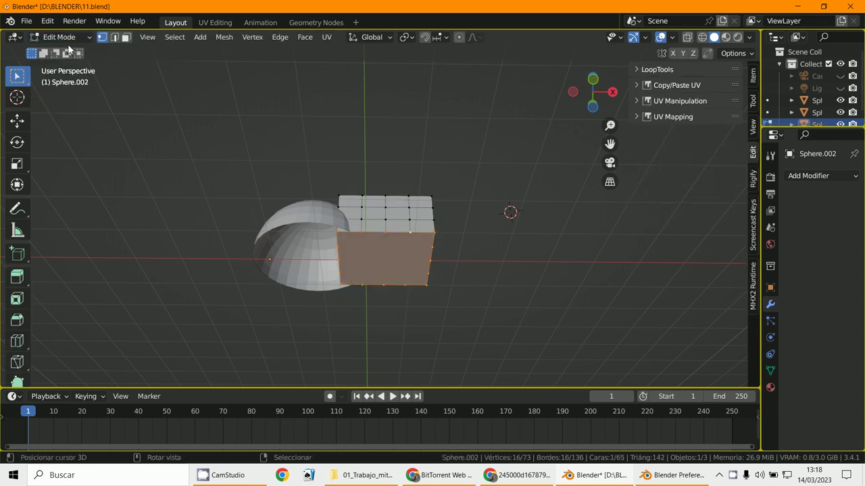
{"action": "left_click", "coordinate": [67, 41]}
{"action": "left_click", "coordinate": [75, 50]}
Cap the half-sphere's open bottom loop with a face and return to Object Mode
{"action": "left_click", "coordinate": [278, 238]}
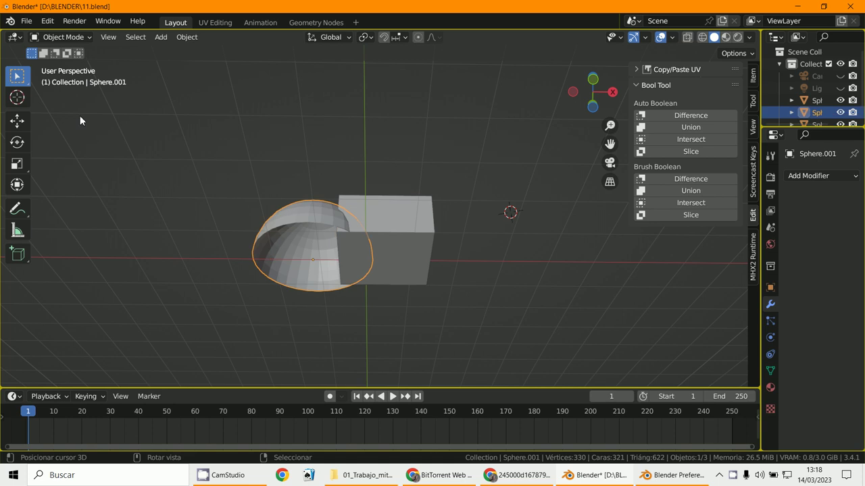
{"action": "left_click", "coordinate": [59, 36]}
{"action": "left_click", "coordinate": [67, 62]}
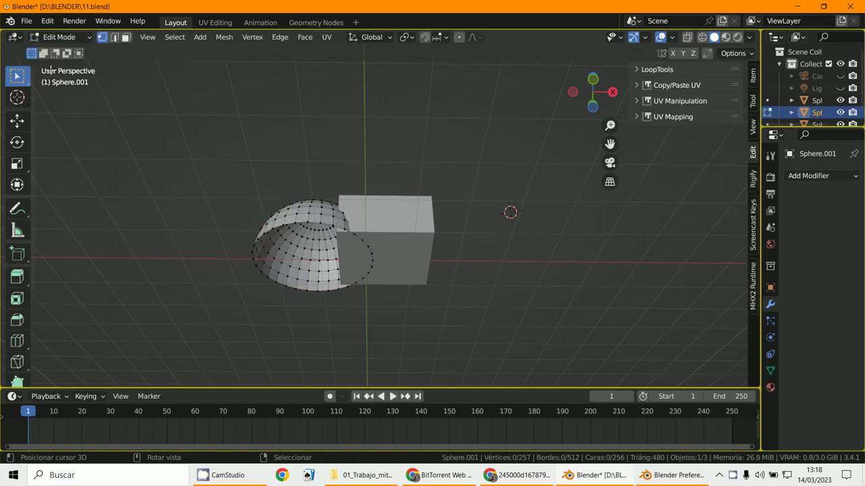
{"action": "left_click", "coordinate": [305, 224], "text": "alt"}
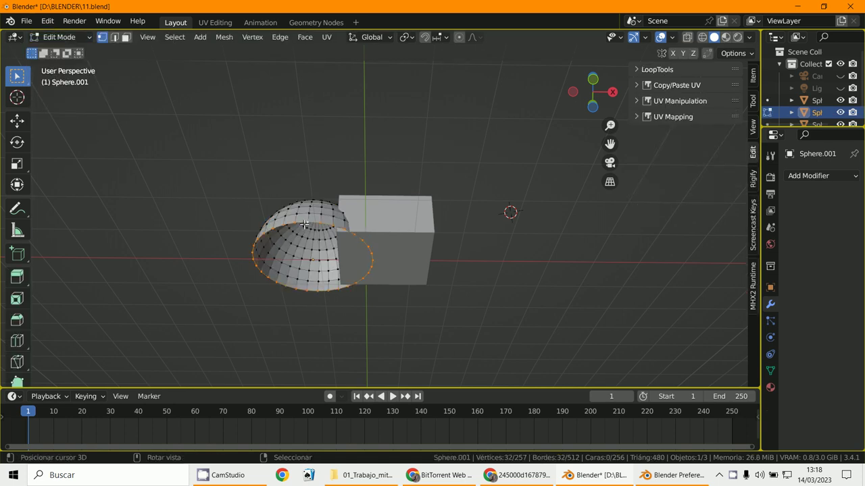
{"action": "key", "text": "f"}
{"action": "left_click", "coordinate": [66, 38]}
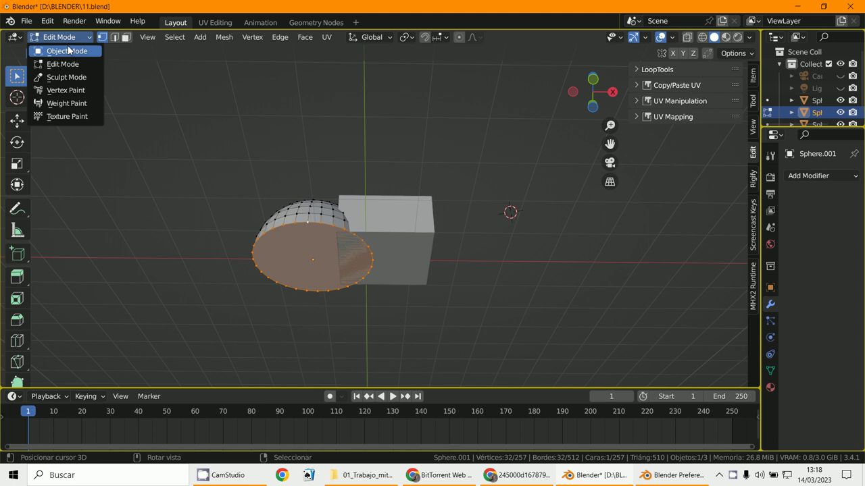
{"action": "left_click", "coordinate": [66, 52]}
{"action": "mouse_move", "coordinate": [328, 275]}
{"action": "middle_mouse_down"}
{"action": "mouse_move", "coordinate": [328, 305]}
{"action": "mouse_move", "coordinate": [404, 325]}
{"action": "middle_mouse_up"}
Union the box into the half-sphere and open the merged mesh in Edit Mode
{"action": "left_click", "coordinate": [407, 233]}
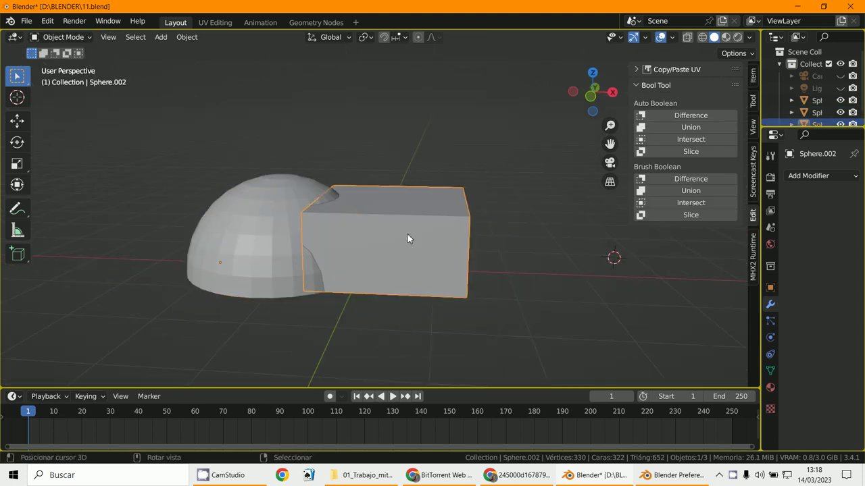
{"action": "left_click", "coordinate": [283, 188], "text": "shift"}
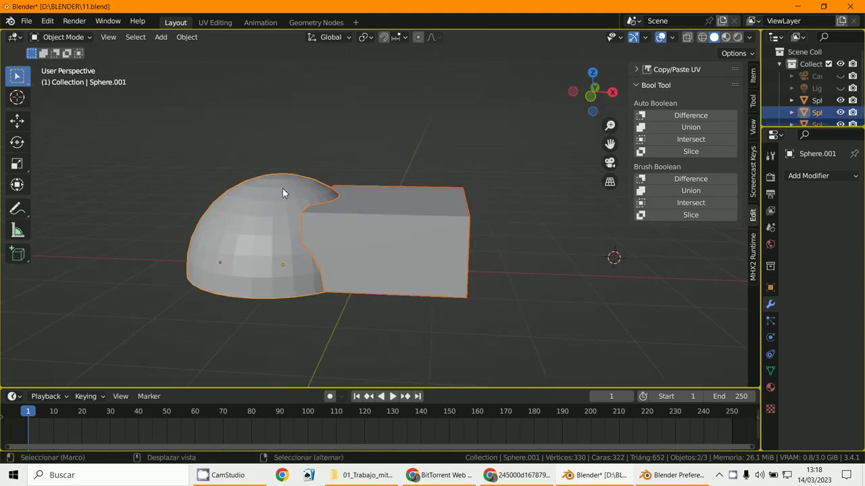
{"action": "left_click", "coordinate": [679, 127]}
{"action": "mouse_move", "coordinate": [482, 271]}
{"action": "middle_mouse_down"}
{"action": "mouse_move", "coordinate": [454, 252]}
{"action": "mouse_move", "coordinate": [406, 253]}
{"action": "middle_mouse_up"}
{"action": "left_click", "coordinate": [68, 36]}
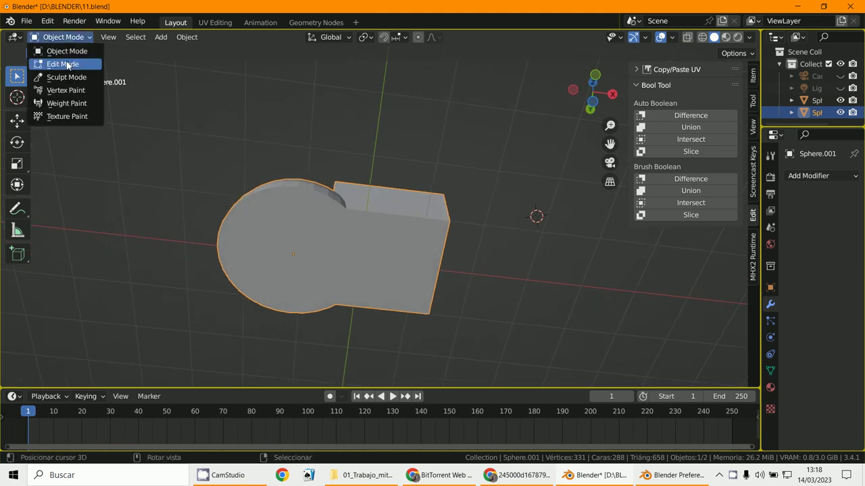
{"action": "left_click", "coordinate": [65, 65]}
Hide the circular bottom face to inspect inside the dome, then unhide it
{"action": "left_click", "coordinate": [322, 256]}
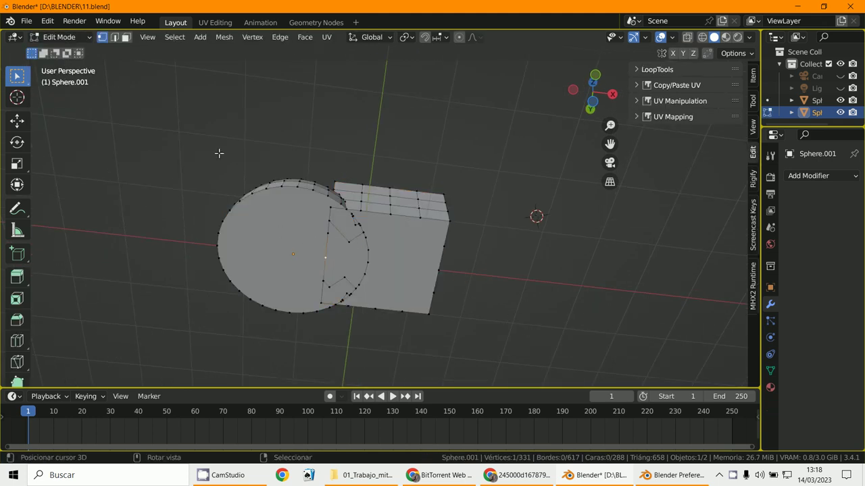
{"action": "left_click", "coordinate": [288, 253]}
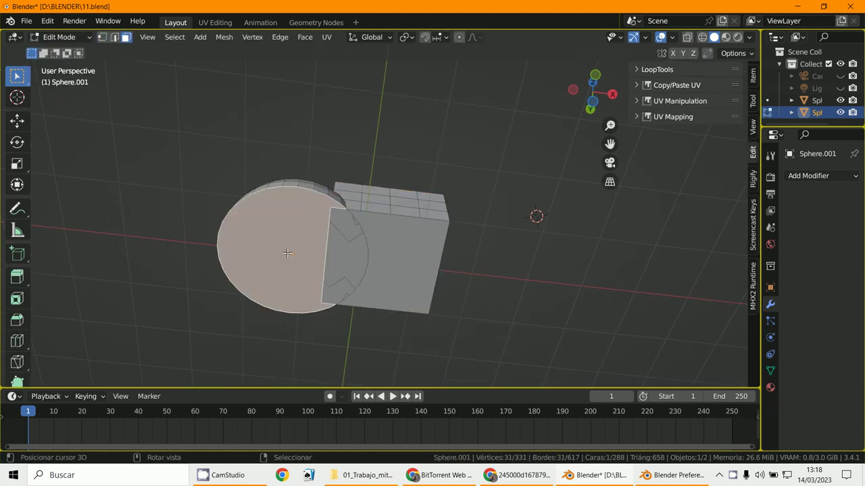
{"action": "key", "text": "h"}
{"action": "mouse_move", "coordinate": [288, 254]}
{"action": "middle_mouse_down"}
{"action": "mouse_move", "coordinate": [395, 279]}
{"action": "mouse_move", "coordinate": [380, 268]}
{"action": "mouse_move", "coordinate": [394, 297]}
{"action": "mouse_move", "coordinate": [409, 301]}
{"action": "mouse_move", "coordinate": [391, 286]}
{"action": "mouse_move", "coordinate": [330, 293]}
{"action": "mouse_move", "coordinate": [361, 288]}
{"action": "mouse_move", "coordinate": [350, 279]}
{"action": "mouse_move", "coordinate": [345, 195]}
{"action": "middle_mouse_up"}
{"action": "key", "text": "alt+h"}
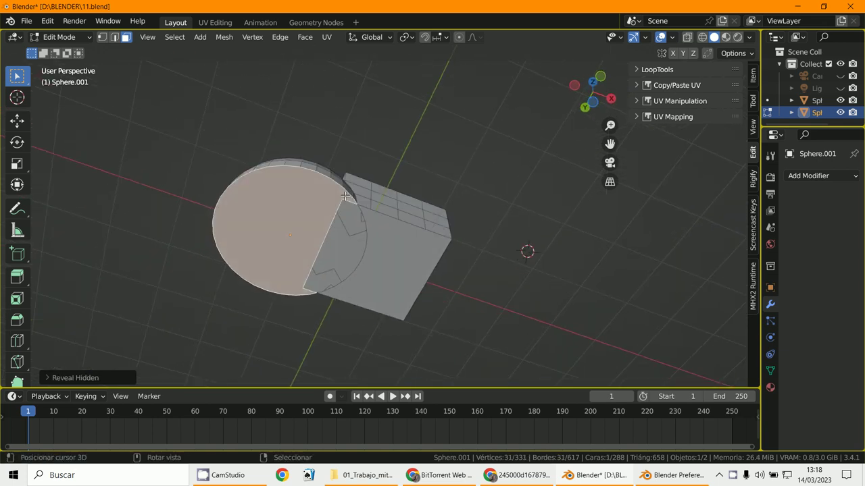
Undo the edits, union and bottom cap, back to the open half-sphere in Edit Mode
{"action": "key", "text": "ctrl+z"}
{"action": "key", "text": "ctrl+z"}
{"action": "key", "text": "ctrl+z"}
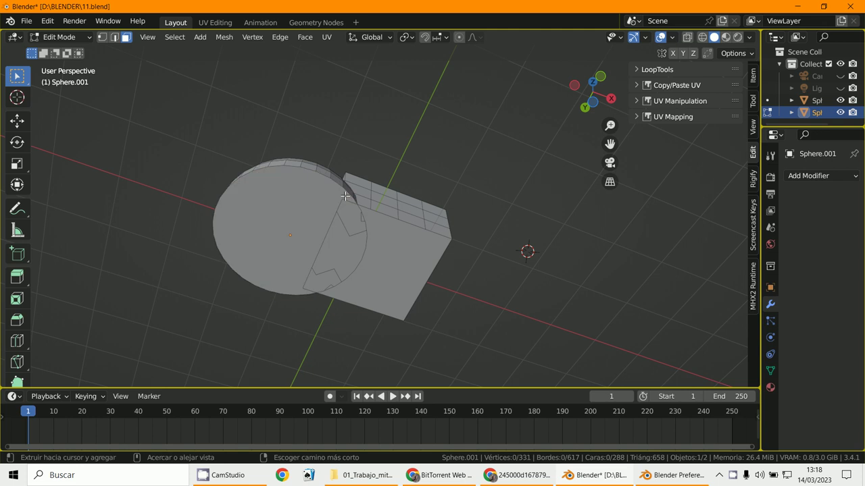
{"action": "key", "text": "1"}
{"action": "key", "text": "a"}
{"action": "key", "text": "Tab"}
{"action": "key", "text": "shift+d"}
{"action": "key", "text": "Escape"}
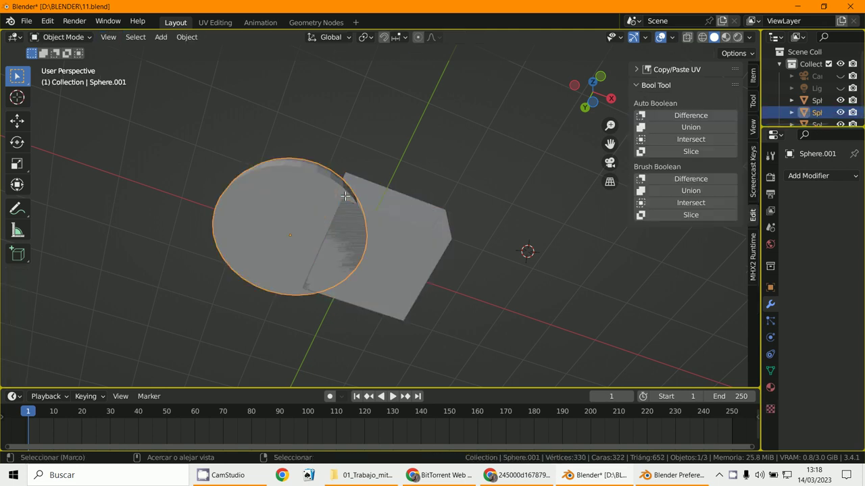
{"action": "key", "text": "Tab"}
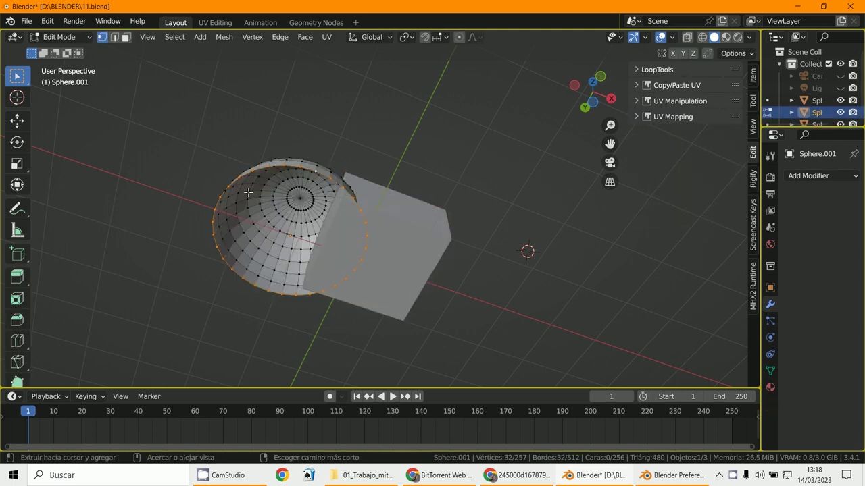
Open the box mesh Sphere.002 in Edit Mode and widen the properties area
{"action": "key", "text": "Tab"}
{"action": "left_click", "coordinate": [248, 192]}
{"action": "key", "text": "Tab"}
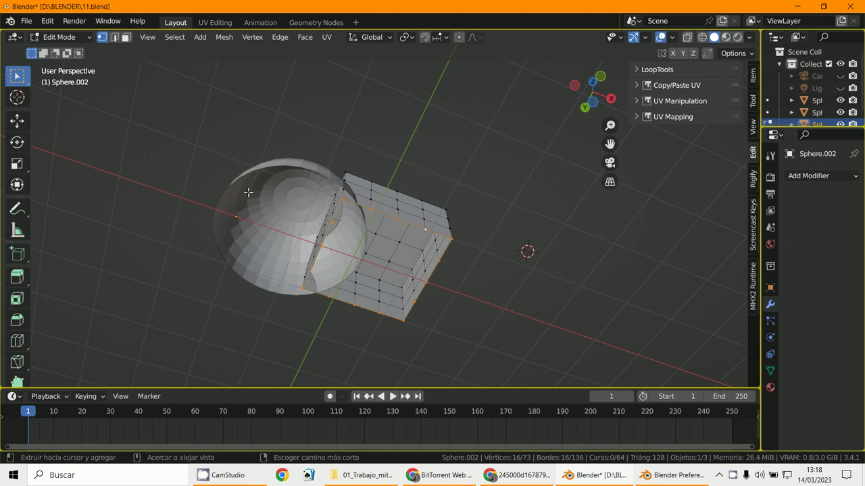
{"action": "mouse_move", "coordinate": [248, 192]}
{"action": "middle_mouse_down"}
{"action": "mouse_move", "coordinate": [277, 239]}
{"action": "mouse_move", "coordinate": [259, 292]}
{"action": "middle_mouse_up"}
{"action": "scroll", "coordinate": [406, 291], "scroll_direction": "up", "scroll_amount": 1}
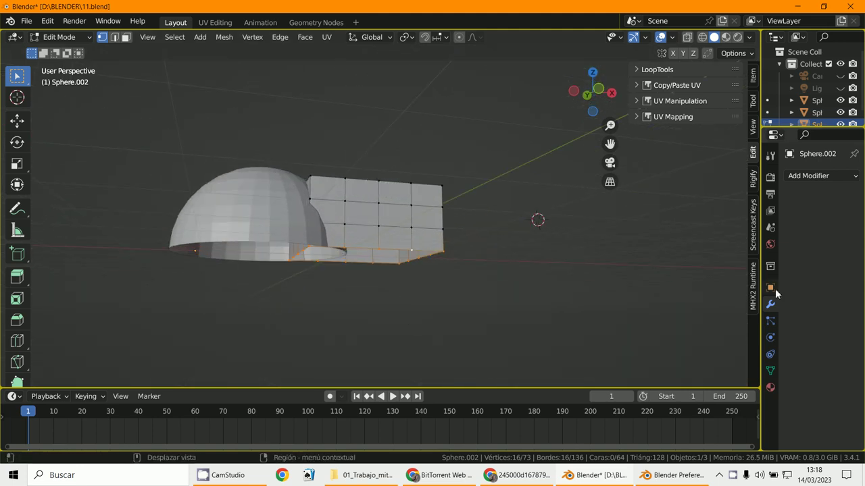
{"action": "left_click_drag", "start_coordinate": [757, 289], "coordinate": [563, 284]}
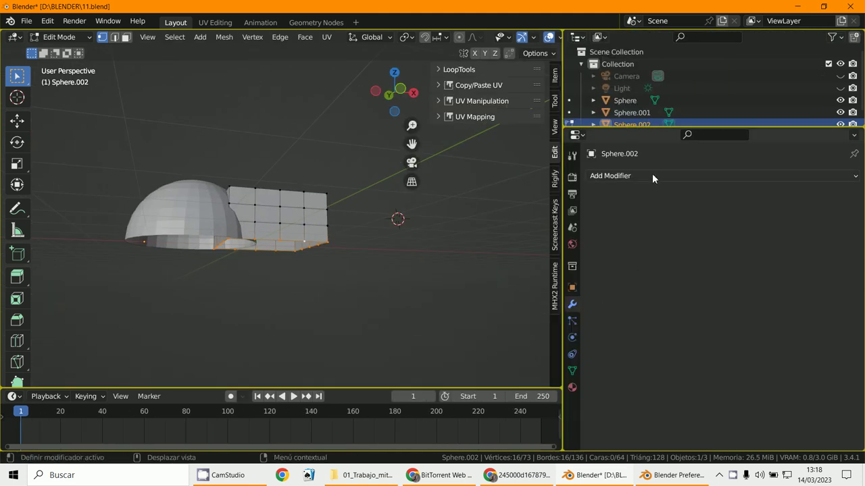
In Object Mode, add a Solidify modifier to the box
{"action": "left_click", "coordinate": [57, 36]}
{"action": "left_click", "coordinate": [69, 51]}
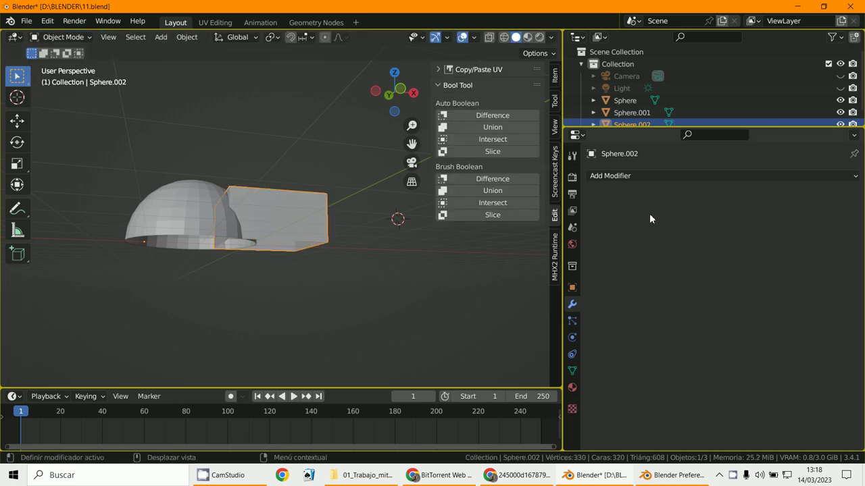
{"action": "left_click", "coordinate": [625, 177]}
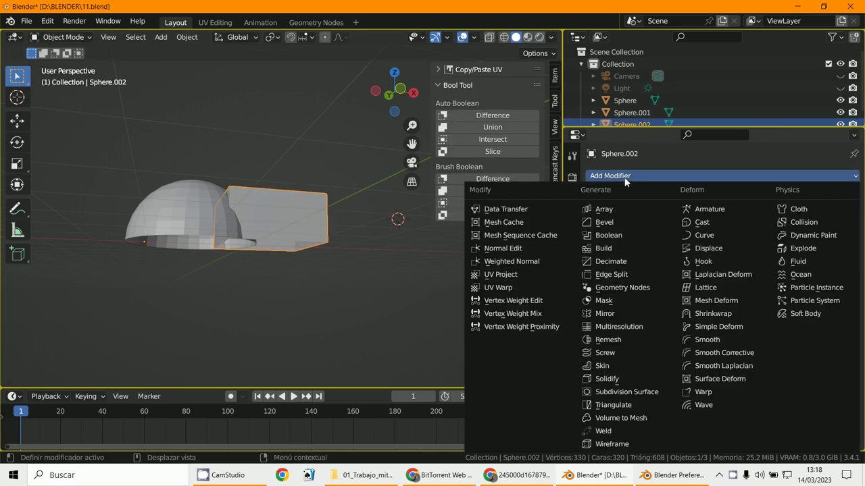
{"action": "left_click", "coordinate": [617, 378]}
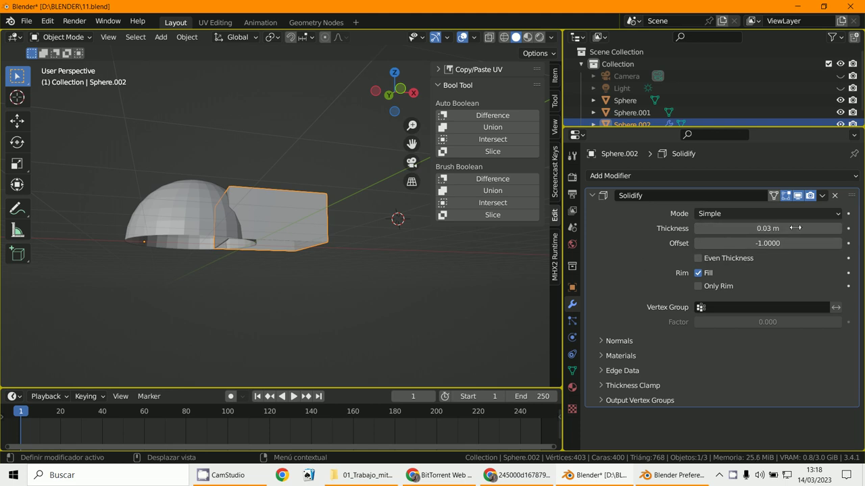
Add a Solidify modifier to the half-sphere and raise its thickness to 0.03 m
{"action": "left_click", "coordinate": [161, 191]}
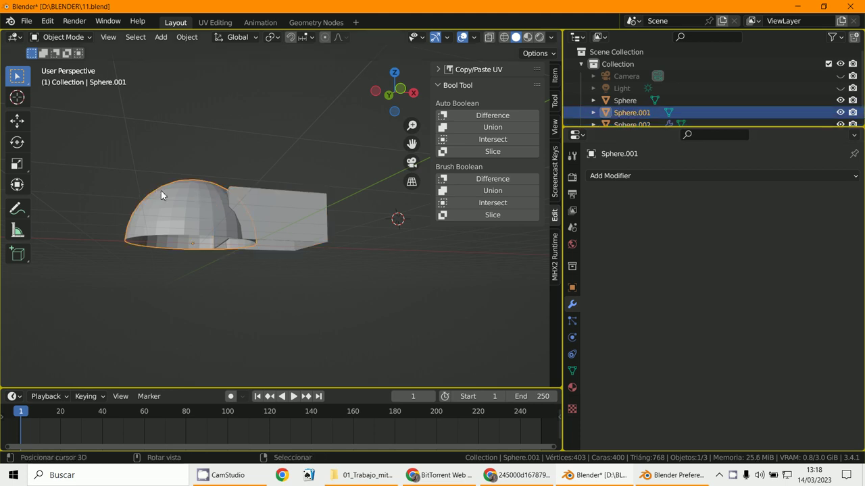
{"action": "left_click", "coordinate": [669, 178]}
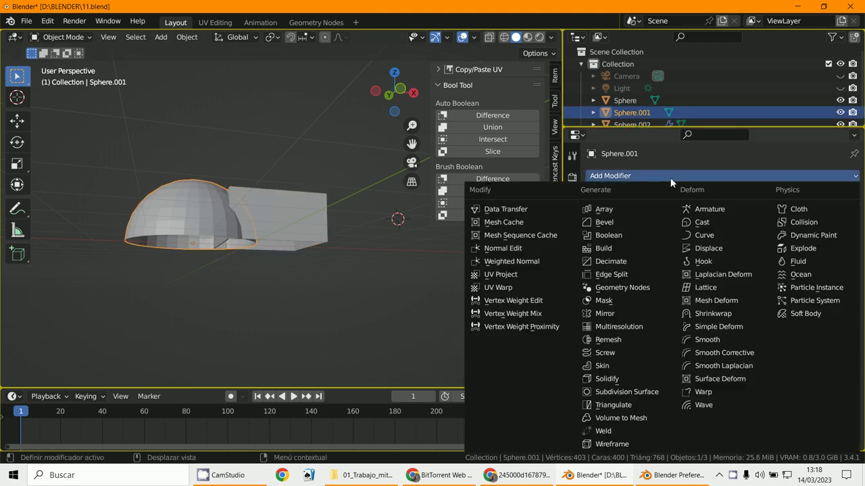
{"action": "left_click", "coordinate": [622, 380]}
{"action": "left_click", "coordinate": [843, 230]}
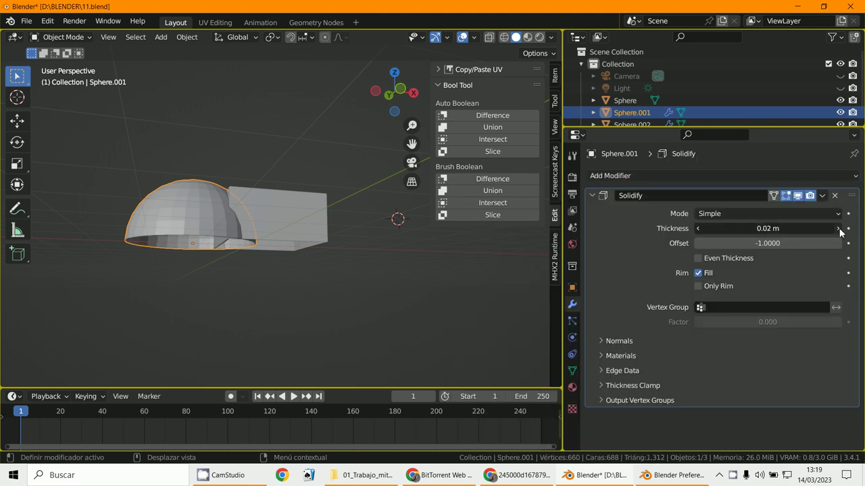
{"action": "left_click", "coordinate": [843, 230]}
{"action": "mouse_move", "coordinate": [327, 283]}
{"action": "middle_mouse_down"}
{"action": "mouse_move", "coordinate": [264, 272]}
{"action": "mouse_move", "coordinate": [263, 235]}
{"action": "mouse_move", "coordinate": [261, 272]}
{"action": "mouse_move", "coordinate": [303, 297]}
{"action": "mouse_move", "coordinate": [277, 304]}
{"action": "middle_mouse_up"}
Union the box with the dome into a single hollow Sphere.001 with 800 vertices
{"action": "left_click", "coordinate": [298, 256]}
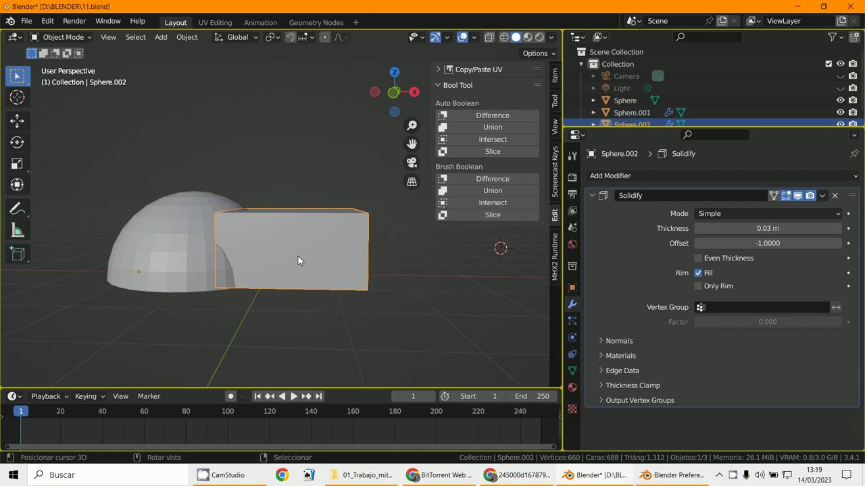
{"action": "left_click", "coordinate": [181, 196], "text": "shift"}
{"action": "left_click", "coordinate": [498, 125]}
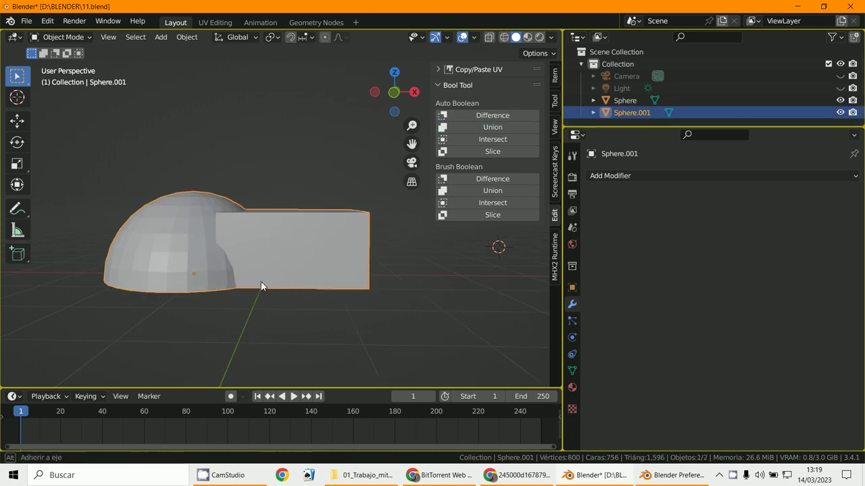
{"action": "mouse_move", "coordinate": [263, 286]}
{"action": "middle_mouse_down"}
{"action": "mouse_move", "coordinate": [296, 183]}
{"action": "mouse_move", "coordinate": [240, 253]}
{"action": "mouse_move", "coordinate": [280, 271]}
{"action": "mouse_move", "coordinate": [274, 293]}
{"action": "mouse_move", "coordinate": [277, 267]}
{"action": "mouse_move", "coordinate": [213, 307]}
{"action": "mouse_move", "coordinate": [219, 286]}
{"action": "mouse_move", "coordinate": [216, 324]}
{"action": "mouse_move", "coordinate": [246, 247]}
{"action": "mouse_move", "coordinate": [175, 254]}
{"action": "mouse_move", "coordinate": [241, 240]}
{"action": "middle_mouse_up"}
{"action": "scroll", "coordinate": [243, 250], "scroll_direction": "down", "scroll_amount": 3}
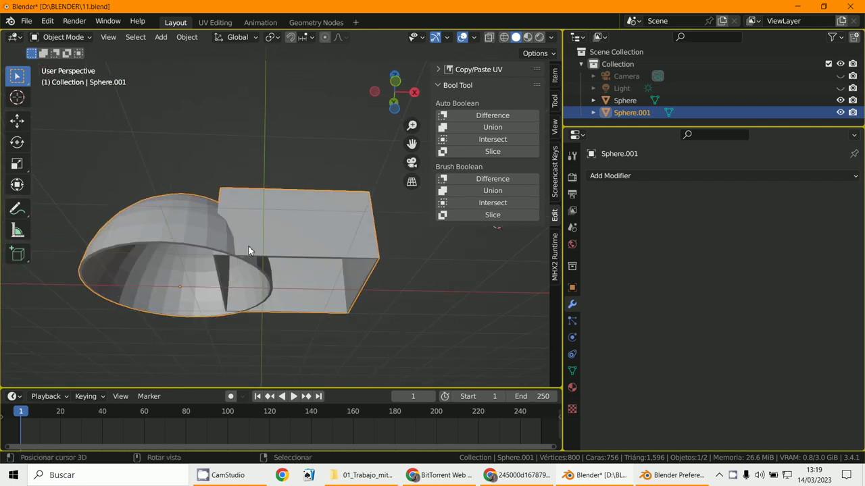
{"action": "left_click", "coordinate": [62, 39]}
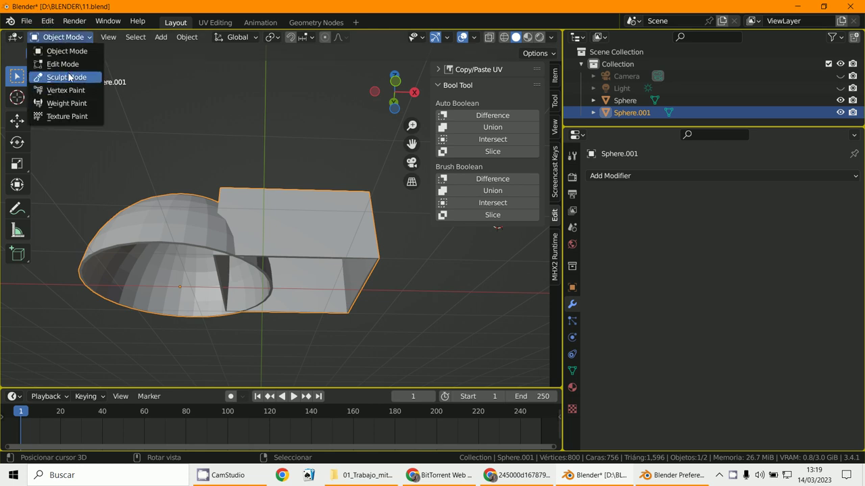
{"action": "left_click", "coordinate": [69, 77]}
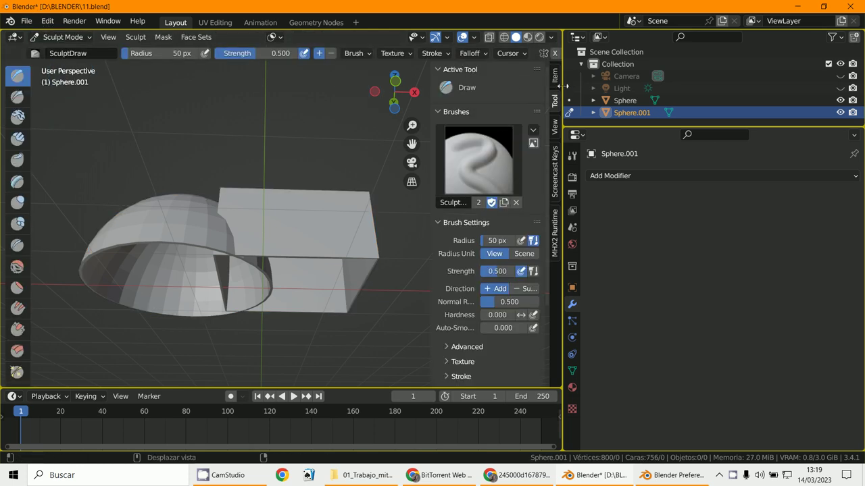
{"action": "left_click_drag", "start_coordinate": [562, 86], "coordinate": [815, 132]}
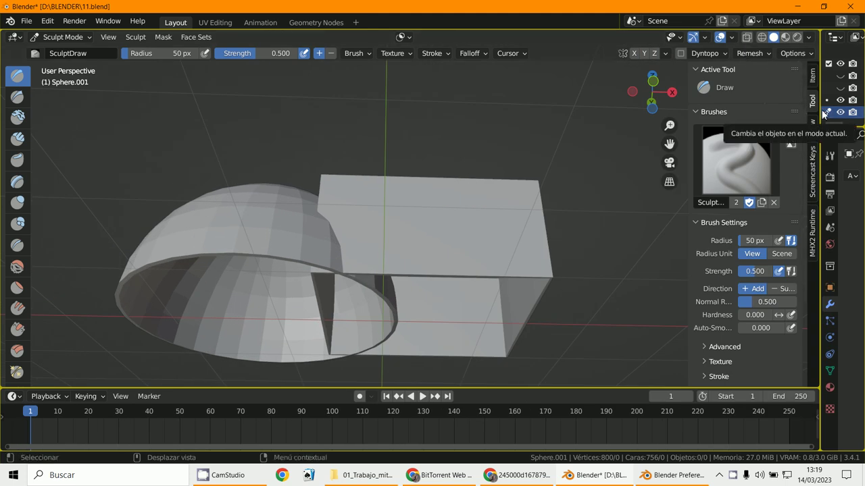
{"action": "left_click_drag", "start_coordinate": [821, 114], "coordinate": [554, 113]}
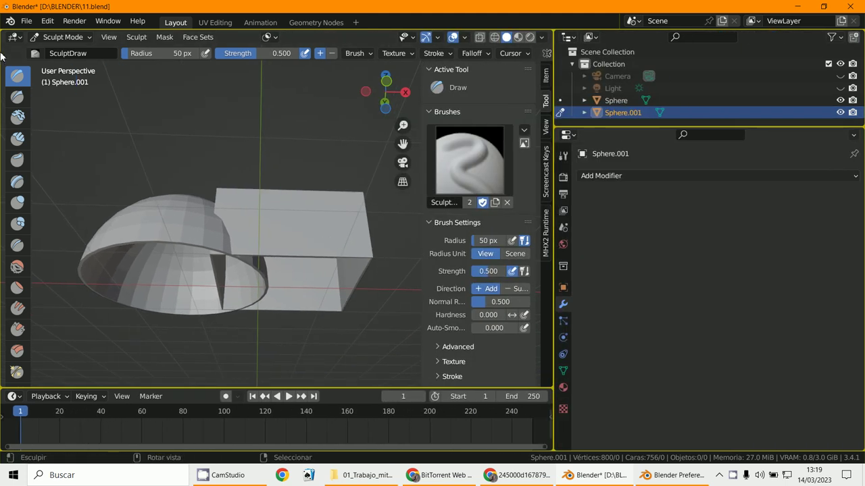
{"action": "left_click", "coordinate": [52, 38]}
{"action": "left_click", "coordinate": [60, 50]}
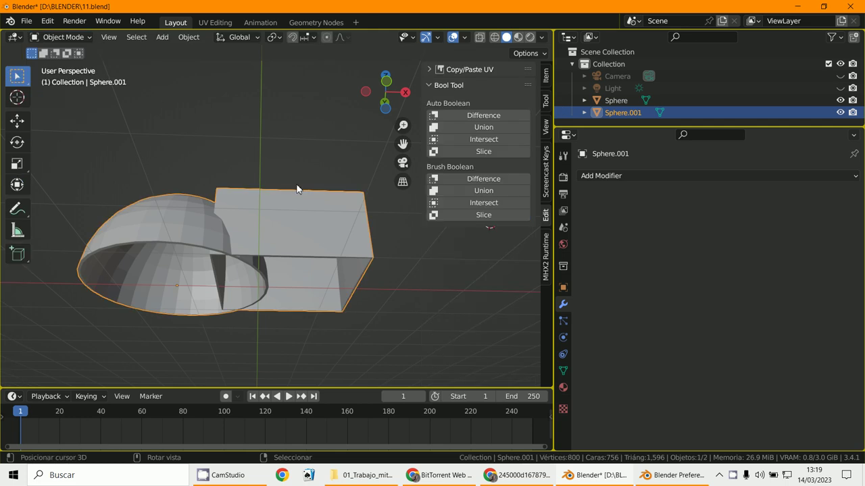
Set the Remesh voxel size to 0.05 m and voxel-remesh the object
{"action": "left_click", "coordinate": [561, 372]}
{"action": "scroll", "coordinate": [631, 295], "scroll_direction": "down", "scroll_amount": 7}
{"action": "left_click", "coordinate": [632, 279]}
{"action": "scroll", "coordinate": [628, 275], "scroll_direction": "down", "scroll_amount": 1}
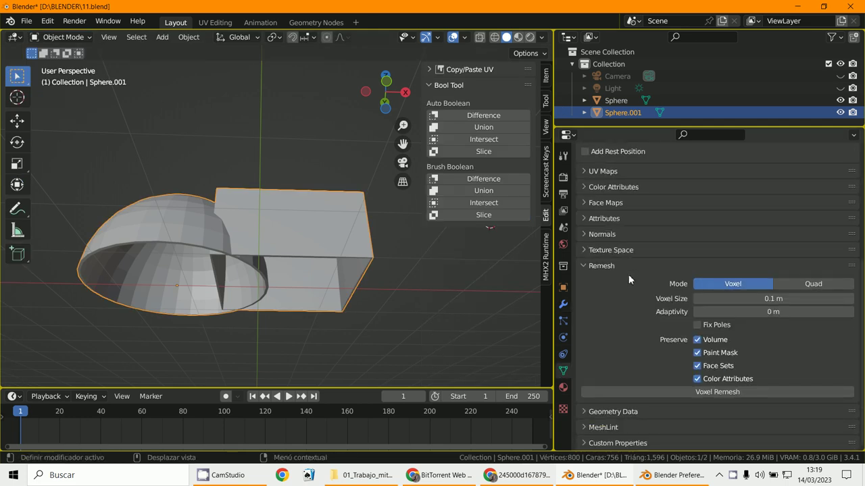
{"action": "left_click", "coordinate": [764, 300]}
{"action": "type", "text": "0.05"}
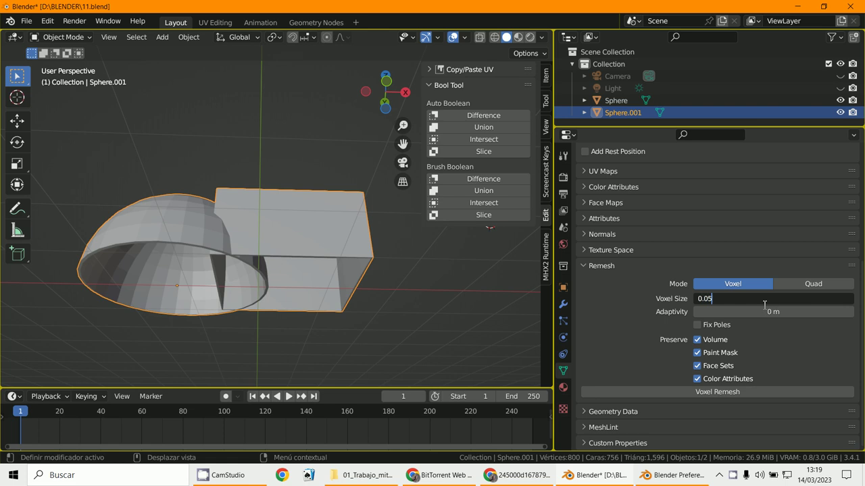
{"action": "key", "text": "Return"}
{"action": "scroll", "coordinate": [488, 373], "scroll_direction": "up", "scroll_amount": 2}
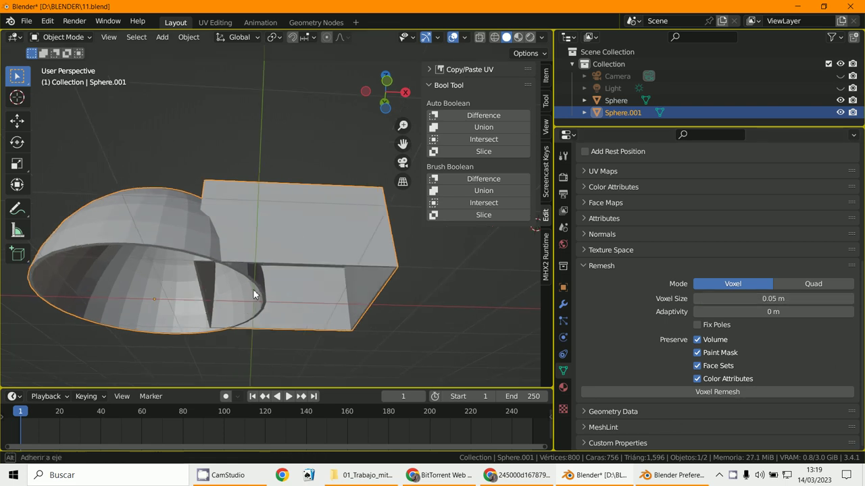
{"action": "scroll", "coordinate": [488, 372], "scroll_direction": "up", "scroll_amount": 1}
{"action": "left_click", "coordinate": [725, 394]}
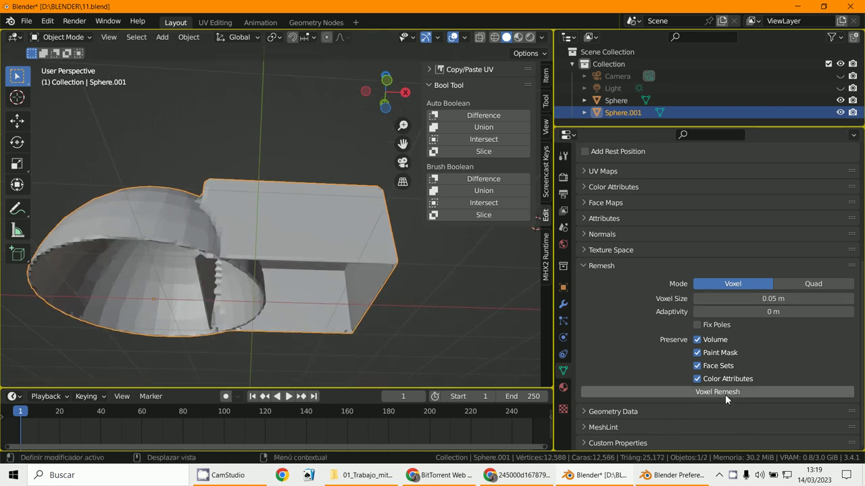
Orbit and zoom to inspect the remeshed object's open underside from several angles
{"action": "scroll", "coordinate": [261, 311], "scroll_direction": "up", "scroll_amount": 5}
{"action": "middle_click_drag", "start_coordinate": [260, 312], "coordinate": [276, 286]}
{"action": "scroll", "coordinate": [279, 284], "scroll_direction": "down", "scroll_amount": 5}
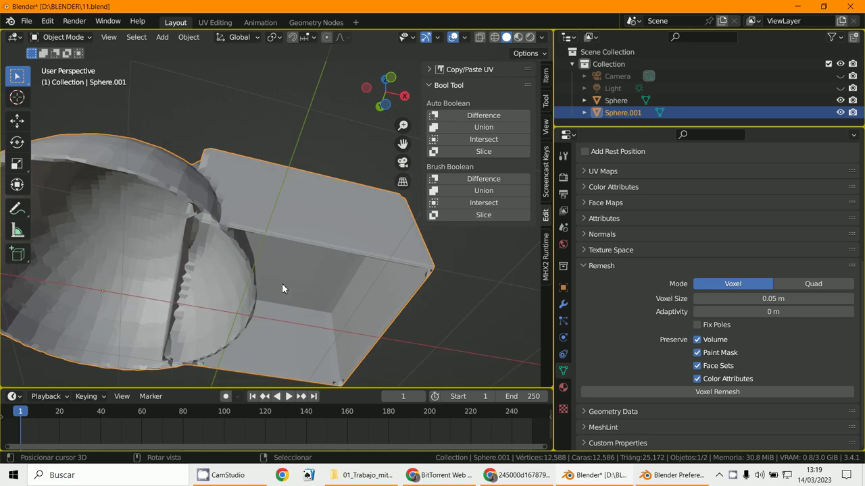
{"action": "scroll", "coordinate": [281, 290], "scroll_direction": "down", "scroll_amount": 2}
{"action": "scroll", "coordinate": [282, 296], "scroll_direction": "down", "scroll_amount": 1}
{"action": "scroll", "coordinate": [282, 298], "scroll_direction": "up", "scroll_amount": 1}
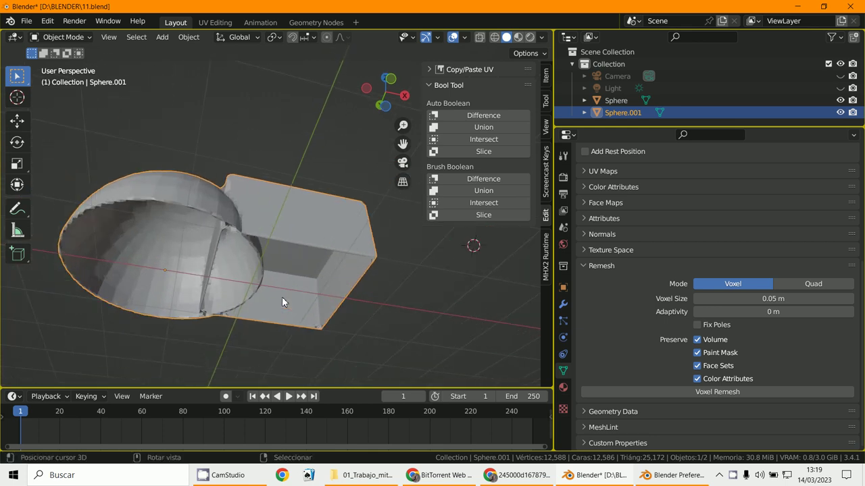
{"action": "mouse_move", "coordinate": [286, 299]}
{"action": "middle_mouse_down"}
{"action": "mouse_move", "coordinate": [285, 347]}
{"action": "mouse_move", "coordinate": [302, 291]}
{"action": "mouse_move", "coordinate": [292, 296]}
{"action": "mouse_move", "coordinate": [302, 299]}
{"action": "middle_mouse_up"}
{"action": "scroll", "coordinate": [294, 287], "scroll_direction": "up", "scroll_amount": 3}
{"action": "scroll", "coordinate": [282, 299], "scroll_direction": "down", "scroll_amount": 3}
{"action": "scroll", "coordinate": [302, 291], "scroll_direction": "up", "scroll_amount": 1}
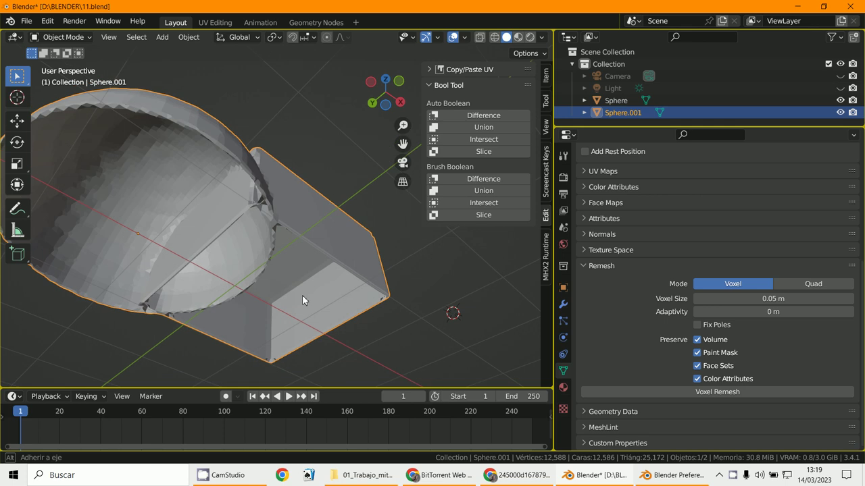
{"action": "scroll", "coordinate": [302, 299], "scroll_direction": "down", "scroll_amount": 3}
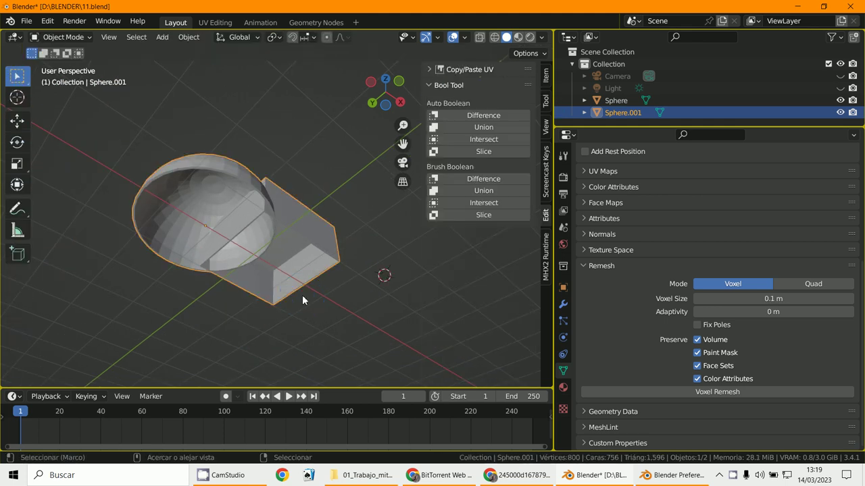
Undo back to the separate dome and box and delete the box's Solidify modifier
{"action": "key", "text": "ctrl+z"}
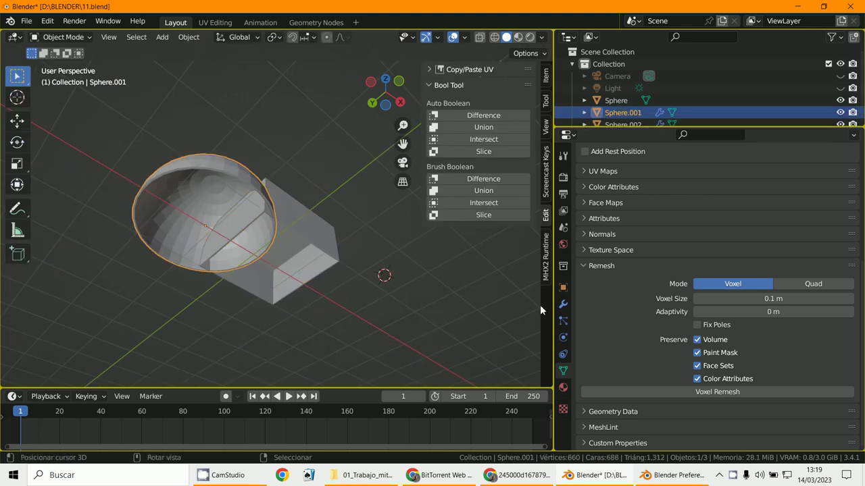
{"action": "left_click", "coordinate": [562, 305]}
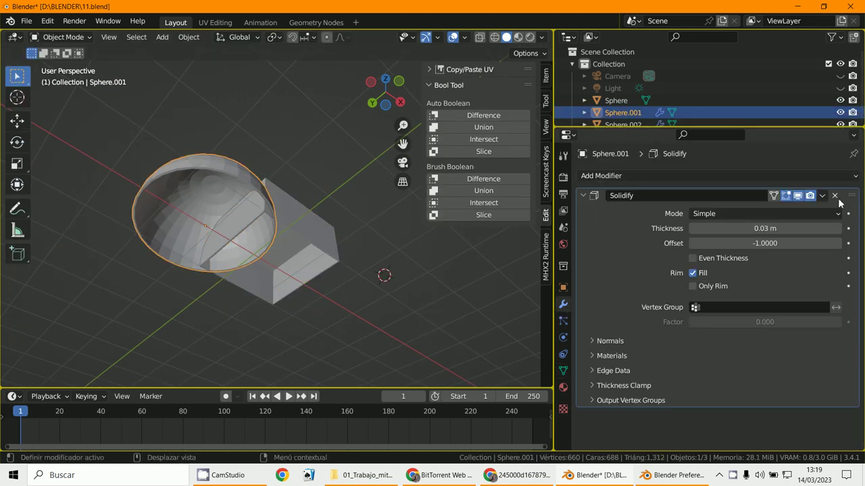
{"action": "key", "text": "ctrl+z"}
{"action": "key", "text": "ctrl+z"}
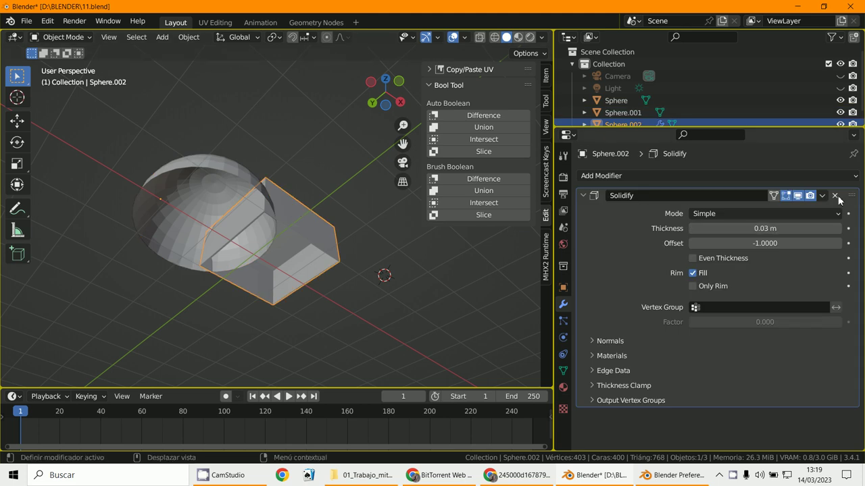
{"action": "left_click", "coordinate": [835, 196]}
In Edit Mode, fill the dome's open rim loop with a face, then return to Object Mode
{"action": "left_click", "coordinate": [208, 167]}
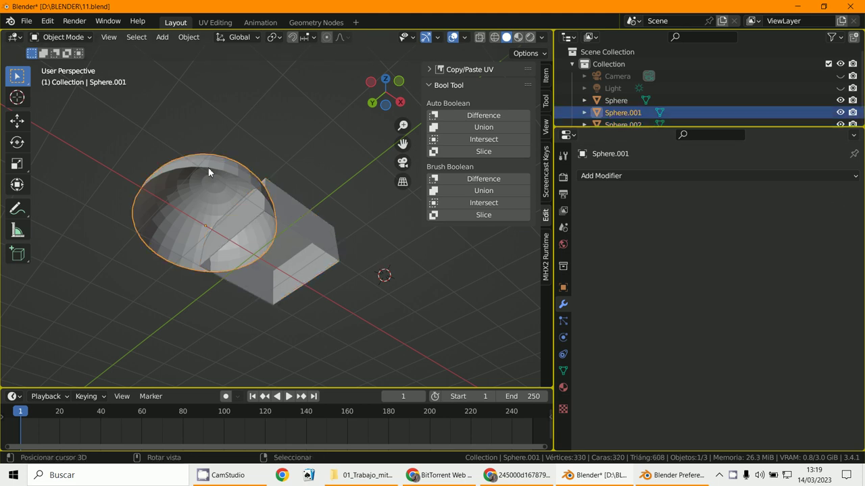
{"action": "left_click", "coordinate": [62, 38]}
{"action": "left_click", "coordinate": [68, 64]}
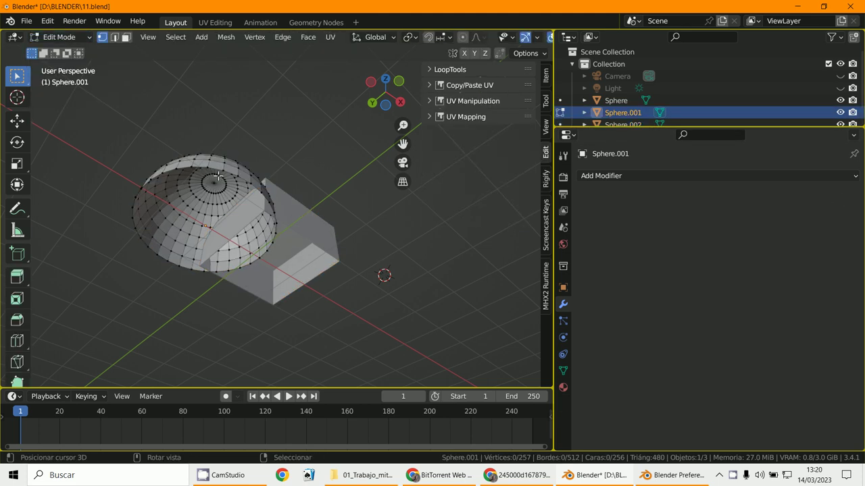
{"action": "left_click", "coordinate": [273, 232], "text": "alt"}
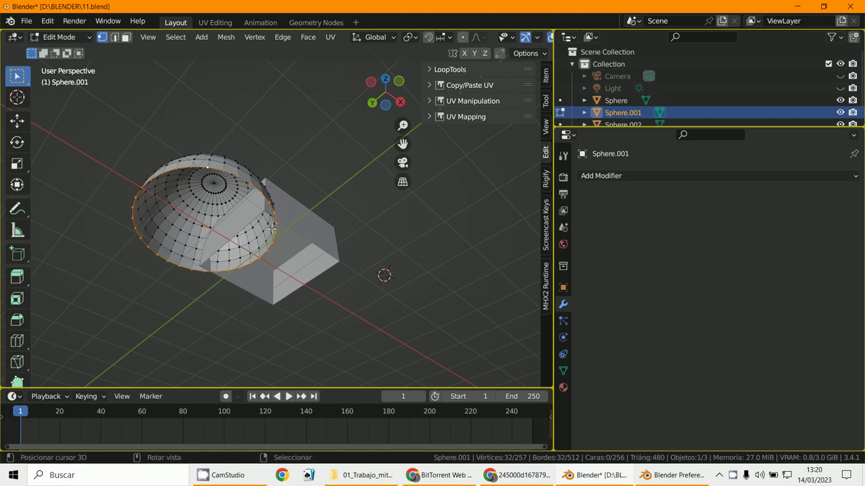
{"action": "key", "text": "f"}
{"action": "left_click", "coordinate": [66, 38]}
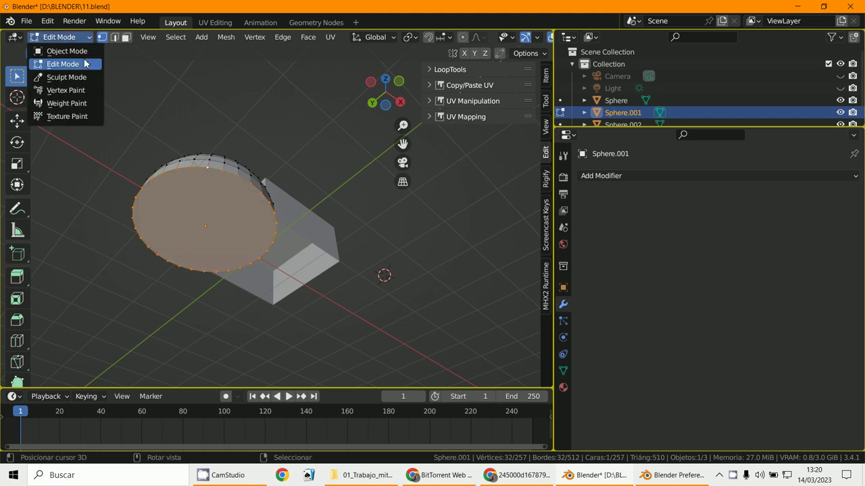
{"action": "left_click", "coordinate": [66, 49]}
Fill the box's bottom loop with a face and return to Object Mode
{"action": "left_click", "coordinate": [323, 265]}
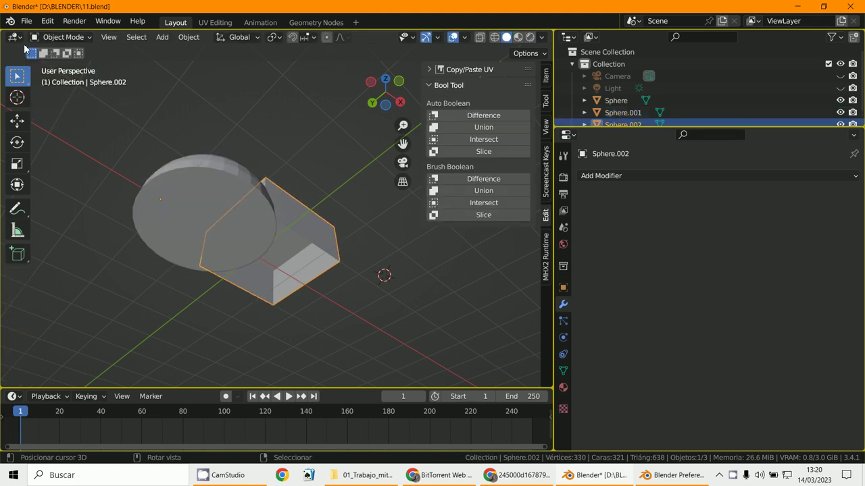
{"action": "left_click", "coordinate": [57, 36]}
{"action": "left_click", "coordinate": [68, 62]}
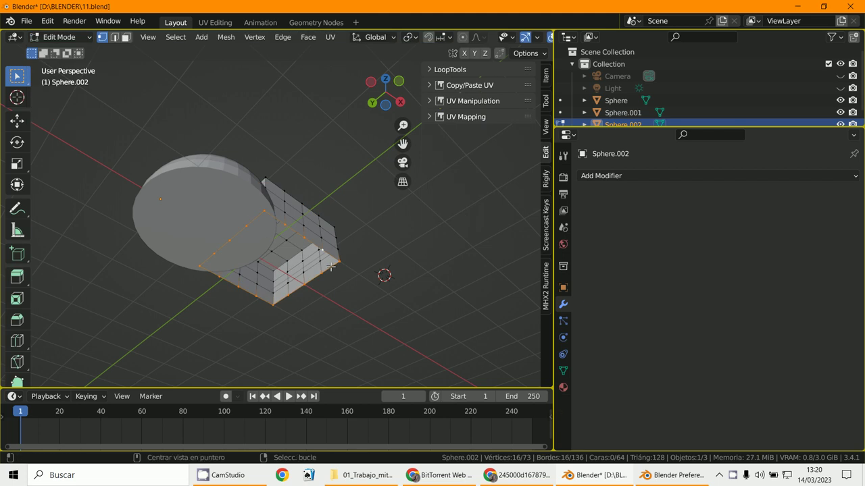
{"action": "key", "text": "f"}
{"action": "middle_click_drag", "start_coordinate": [321, 258], "coordinate": [119, 62]}
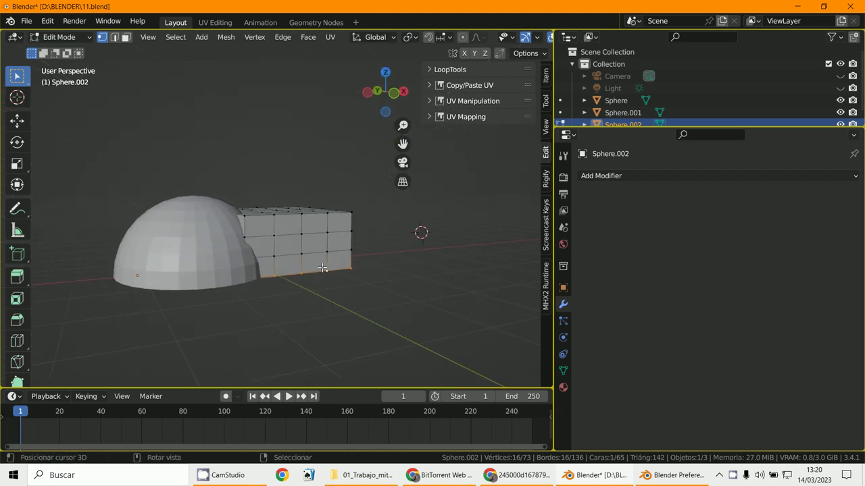
{"action": "left_click", "coordinate": [66, 37]}
{"action": "left_click", "coordinate": [61, 49]}
{"action": "mouse_move", "coordinate": [373, 293]}
{"action": "middle_mouse_down"}
{"action": "mouse_move", "coordinate": [339, 298]}
{"action": "mouse_move", "coordinate": [379, 305]}
{"action": "middle_mouse_up"}
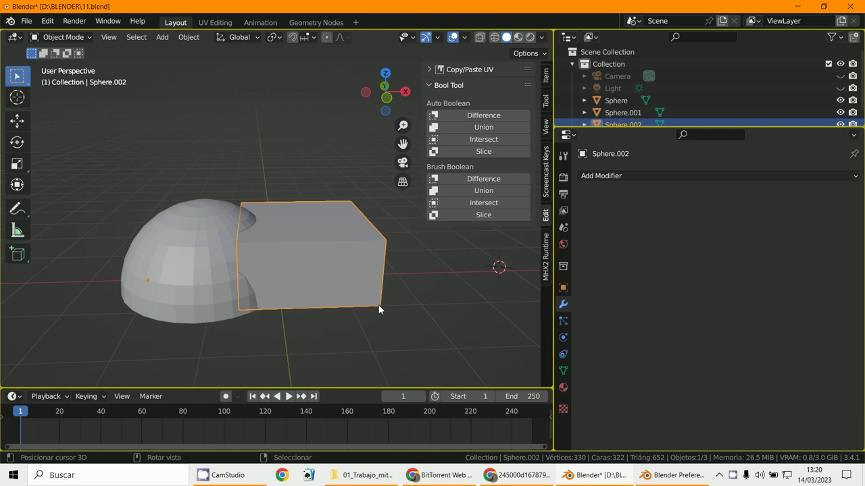
Add the dome to the box selection and Auto Boolean Union them into one object
{"action": "left_click", "coordinate": [214, 247], "text": "shift"}
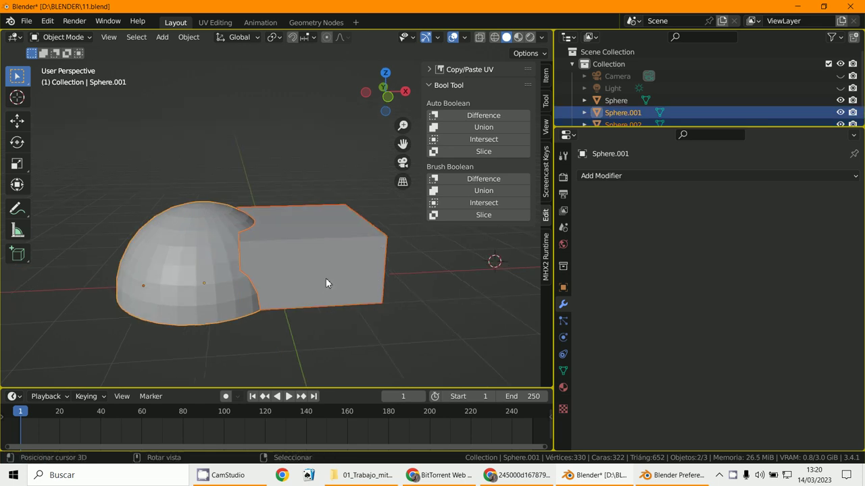
{"action": "middle_click_drag", "start_coordinate": [326, 284], "coordinate": [315, 218]}
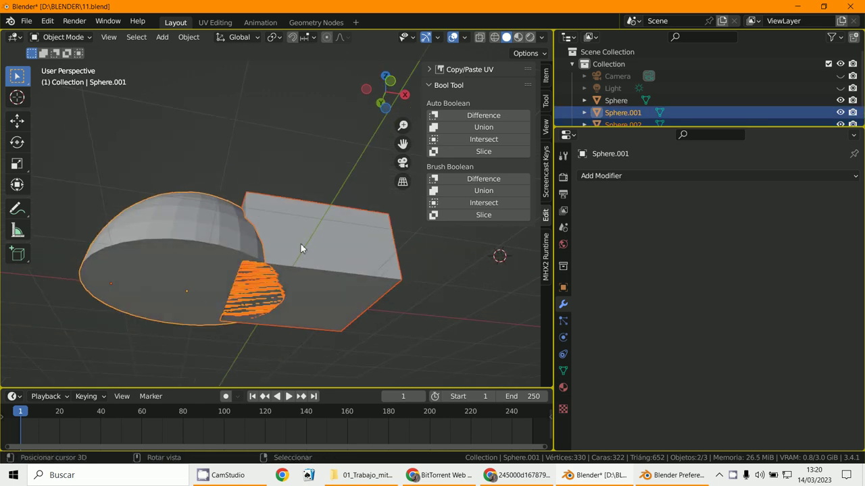
{"action": "left_click", "coordinate": [501, 128]}
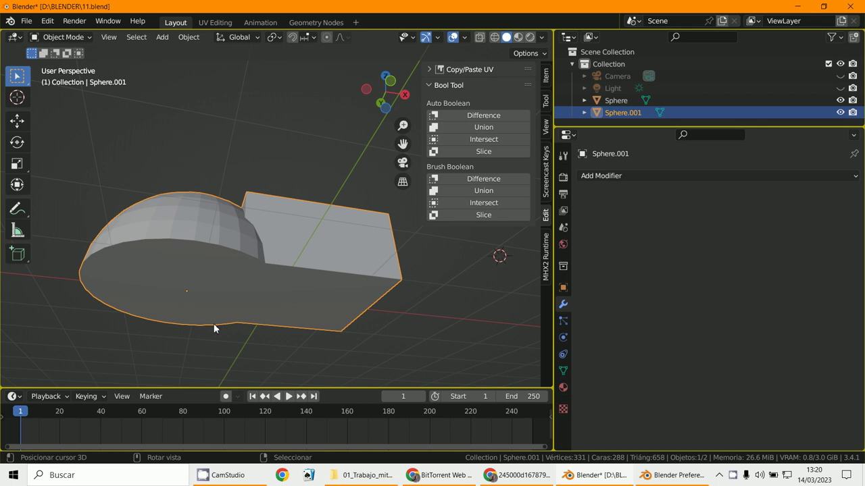
{"action": "middle_click_drag", "start_coordinate": [213, 325], "coordinate": [224, 211]}
{"action": "middle_click_drag", "start_coordinate": [200, 249], "coordinate": [216, 324]}
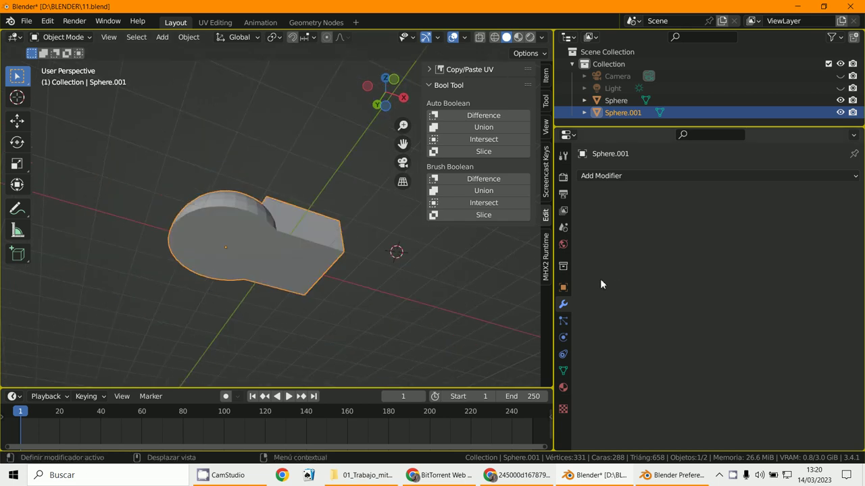
Widen the Properties editor and show Sphere.001's Object Data settings
{"action": "left_click_drag", "start_coordinate": [553, 273], "coordinate": [736, 277]}
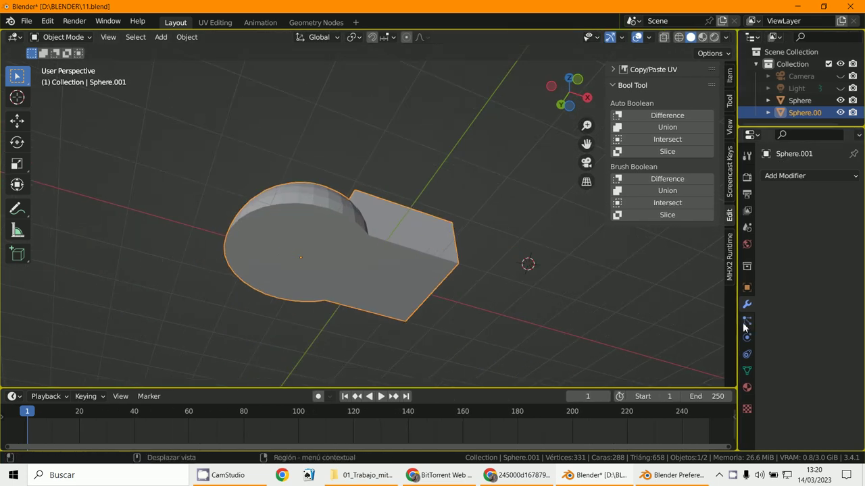
{"action": "left_click_drag", "start_coordinate": [737, 319], "coordinate": [502, 323]}
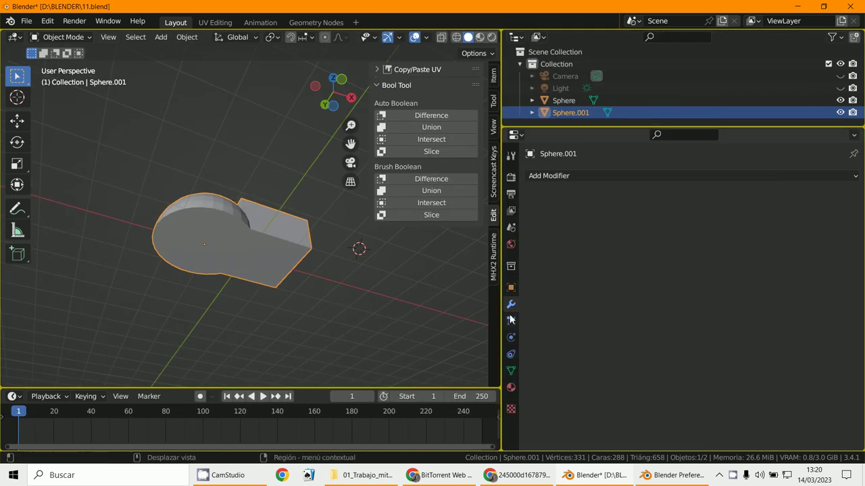
{"action": "left_click", "coordinate": [511, 371]}
{"action": "scroll", "coordinate": [649, 307], "scroll_direction": "down", "scroll_amount": 2}
Voxel-remesh Sphere.001 at a 0.05 m voxel size, giving 7,320 vertices
{"action": "scroll", "coordinate": [659, 300], "scroll_direction": "down", "scroll_amount": 3}
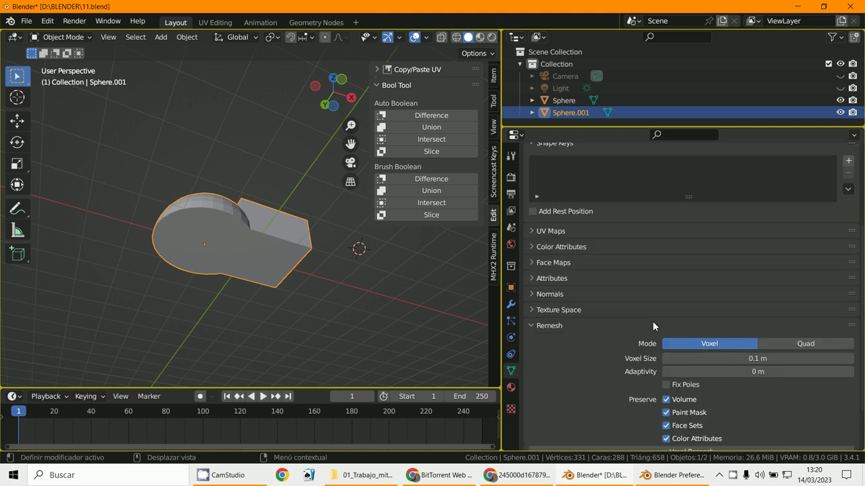
{"action": "scroll", "coordinate": [653, 321], "scroll_direction": "down", "scroll_amount": 2}
{"action": "middle_click_drag", "start_coordinate": [235, 254], "coordinate": [220, 366]}
{"action": "scroll", "coordinate": [229, 354], "scroll_direction": "up", "scroll_amount": 1}
{"action": "scroll", "coordinate": [246, 343], "scroll_direction": "up", "scroll_amount": 3}
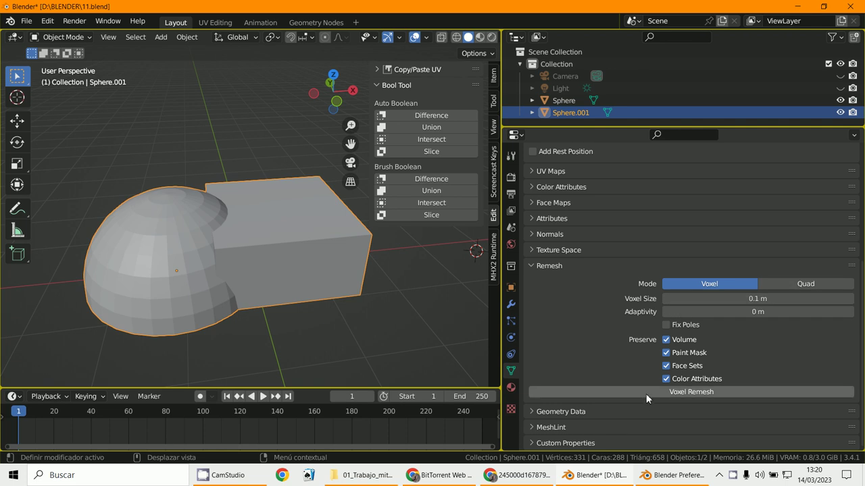
{"action": "left_click", "coordinate": [763, 306]}
{"action": "type", "text": "0.05"}
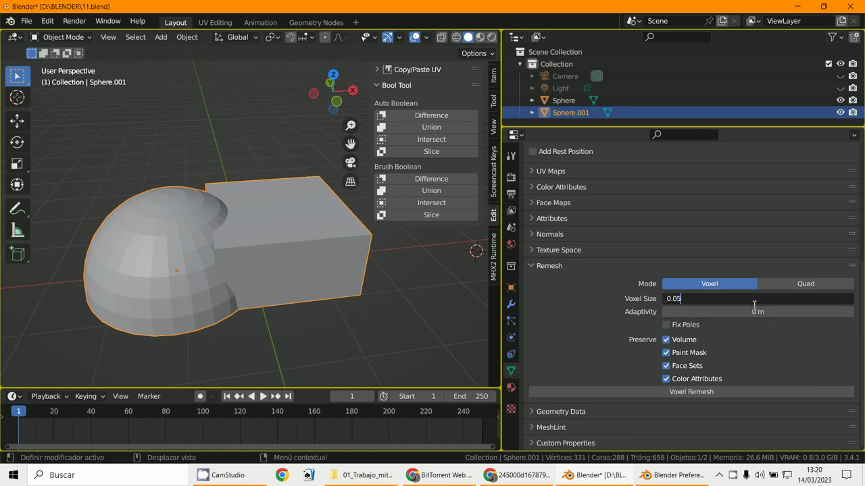
{"action": "key", "text": "Return"}
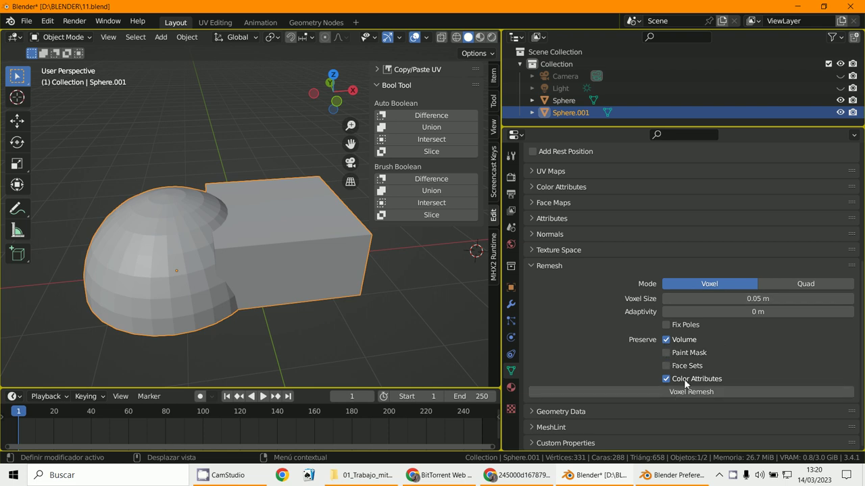
{"action": "left_click", "coordinate": [609, 391]}
{"action": "mouse_move", "coordinate": [293, 297]}
{"action": "middle_mouse_down"}
{"action": "mouse_move", "coordinate": [269, 235]}
{"action": "mouse_move", "coordinate": [279, 243]}
{"action": "middle_mouse_up"}
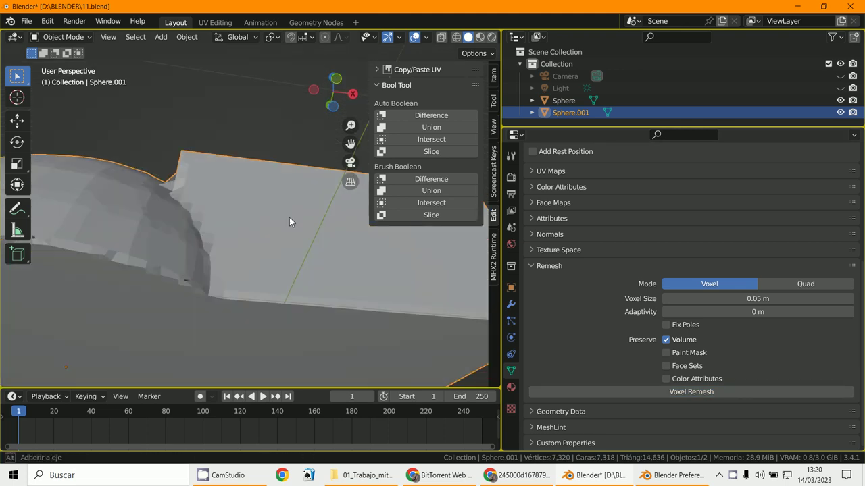
{"action": "left_click", "coordinate": [41, 41]}
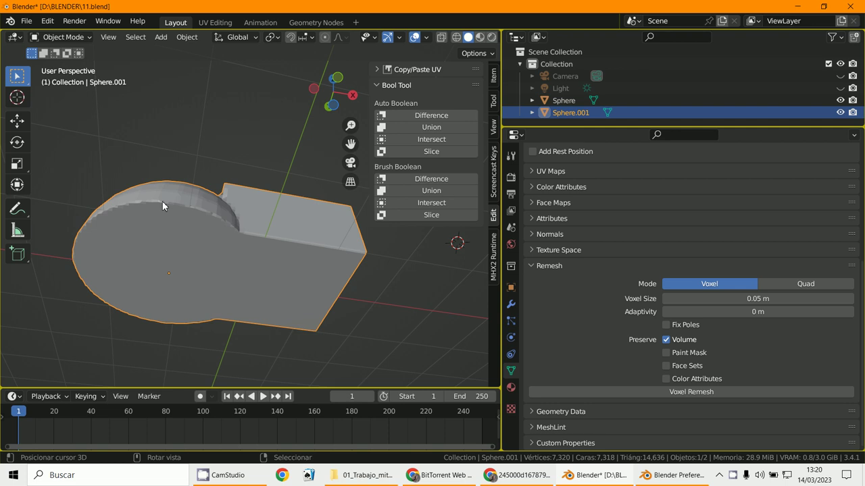
Enter Edit Mode, grow the selection two rings and hide that patch
{"action": "left_click", "coordinate": [64, 37]}
{"action": "left_click", "coordinate": [82, 67]}
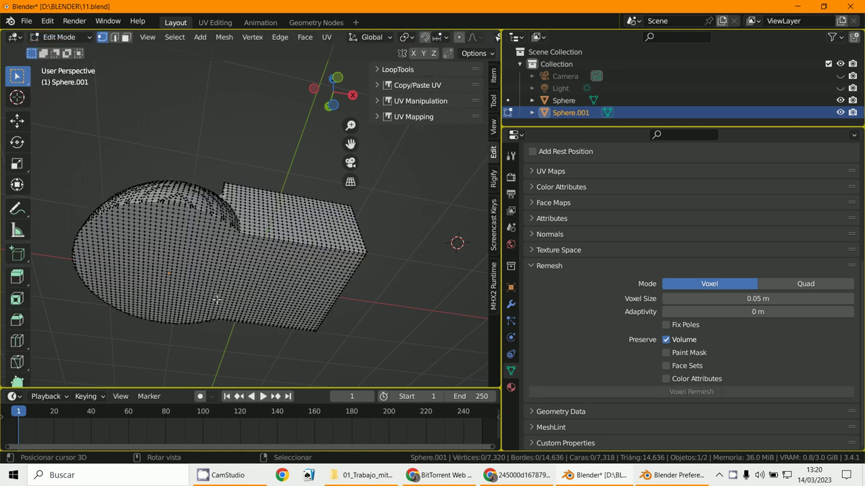
{"action": "key", "text": "ctrl+KP_Add"}
{"action": "key", "text": "ctrl+KP_Add"}
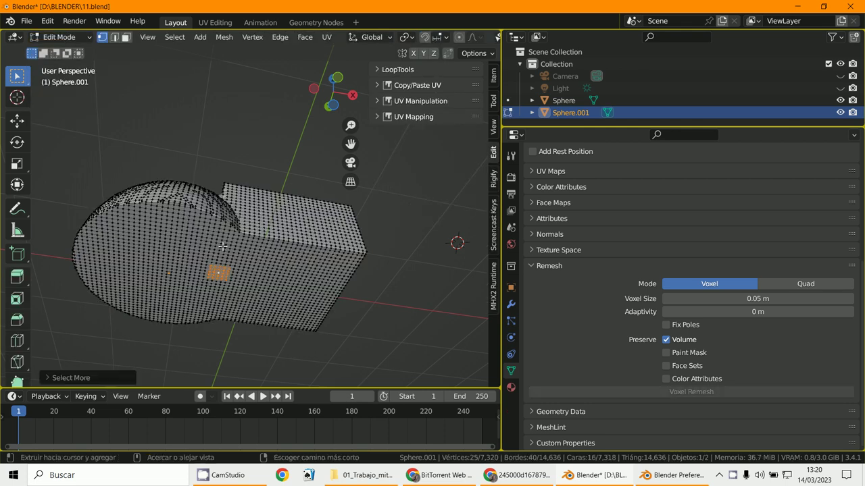
{"action": "key", "text": "ctrl+KP_Add"}
{"action": "key", "text": "ctrl+KP_Add"}
{"action": "key", "text": "ctrl+KP_Add"}
{"action": "key", "text": "ctrl+KP_Add"}
{"action": "key", "text": "ctrl+KP_Add"}
{"action": "key", "text": "ctrl+KP_Add"}
{"action": "key", "text": "ctrl+KP_Add"}
{"action": "key", "text": "ctrl+KP_Add"}
{"action": "key", "text": "ctrl+KP_Add"}
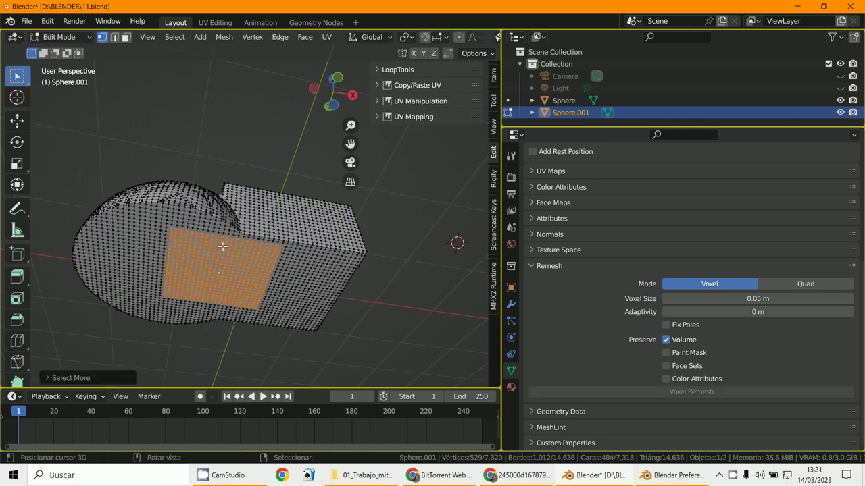
{"action": "key", "text": "h"}
Orbit and zoom around the mesh, then switch to Front Orthographic view
{"action": "mouse_move", "coordinate": [223, 246]}
{"action": "middle_mouse_down"}
{"action": "mouse_move", "coordinate": [295, 253]}
{"action": "mouse_move", "coordinate": [235, 292]}
{"action": "mouse_move", "coordinate": [251, 298]}
{"action": "middle_mouse_up"}
{"action": "scroll", "coordinate": [296, 253], "scroll_direction": "up", "scroll_amount": 3}
{"action": "scroll", "coordinate": [295, 253], "scroll_direction": "down", "scroll_amount": 3}
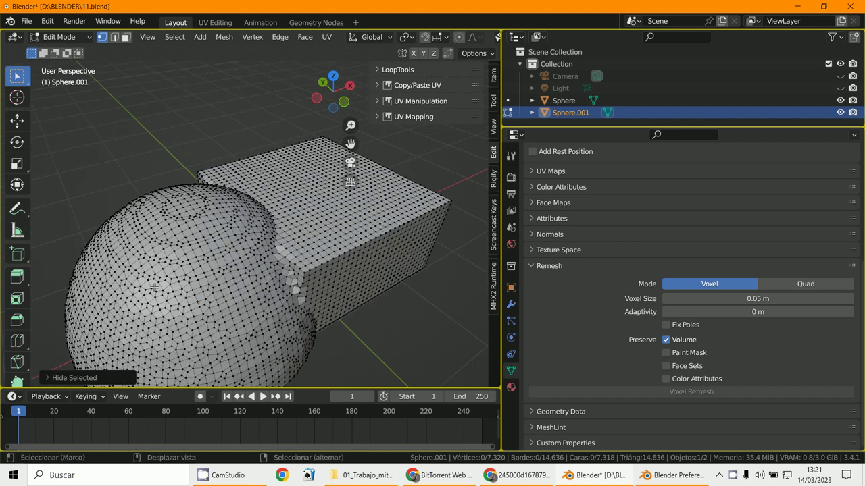
{"action": "scroll", "coordinate": [154, 221], "scroll_direction": "up", "scroll_amount": 4}
{"action": "mouse_move", "coordinate": [154, 221]}
{"action": "middle_mouse_down"}
{"action": "mouse_move", "coordinate": [158, 250]}
{"action": "mouse_move", "coordinate": [185, 258]}
{"action": "mouse_move", "coordinate": [169, 207]}
{"action": "middle_mouse_up"}
{"action": "scroll", "coordinate": [158, 250], "scroll_direction": "down", "scroll_amount": 4}
{"action": "scroll", "coordinate": [185, 258], "scroll_direction": "up", "scroll_amount": 3}
{"action": "key", "text": "KP_1"}
{"action": "scroll", "coordinate": [169, 206], "scroll_direction": "down", "scroll_amount": 4}
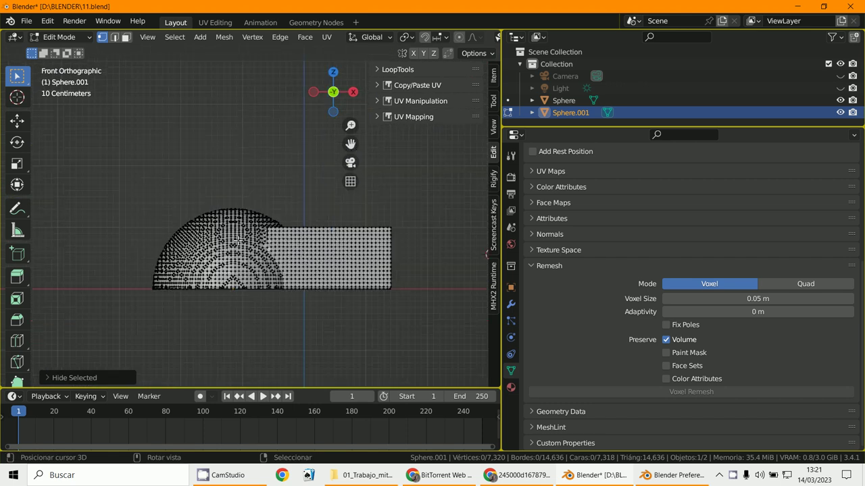
{"action": "scroll", "coordinate": [254, 280], "scroll_direction": "up", "scroll_amount": 4}
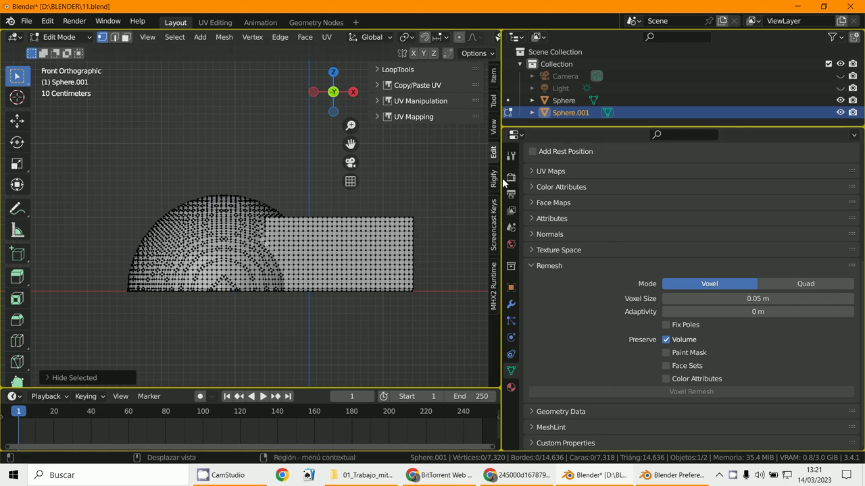
Widen the 3D view, turn on X-ray wireframe and clear the selection
{"action": "left_click_drag", "start_coordinate": [503, 183], "coordinate": [747, 230]}
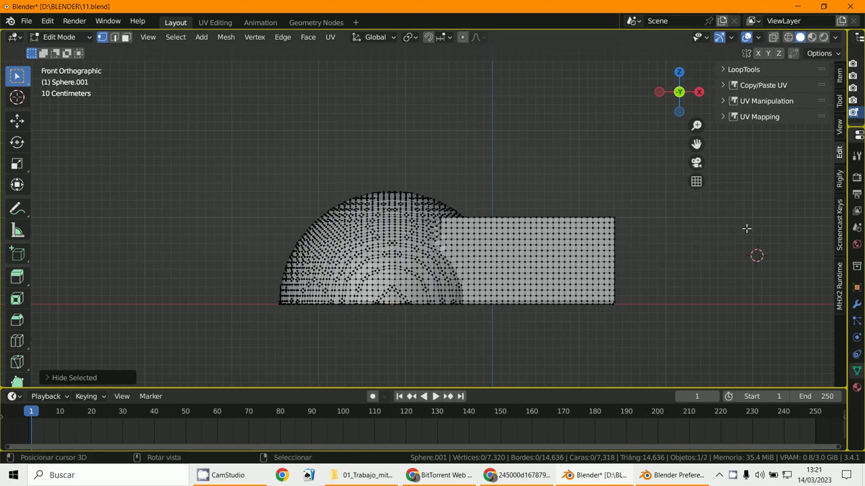
{"action": "left_click", "coordinate": [787, 37]}
{"action": "key", "text": "a"}
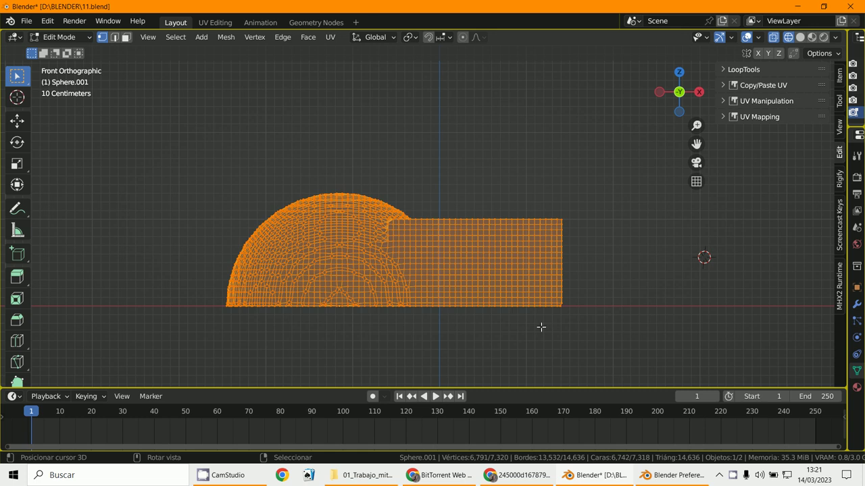
{"action": "right_click", "coordinate": [531, 332], "text": "shift"}
{"action": "key", "text": "alt+a"}
{"action": "key", "text": "a"}
{"action": "key", "text": "alt+a"}
Box-select the bottom row of vertices along the base and bring up the Delete menu
{"action": "key", "text": "b"}
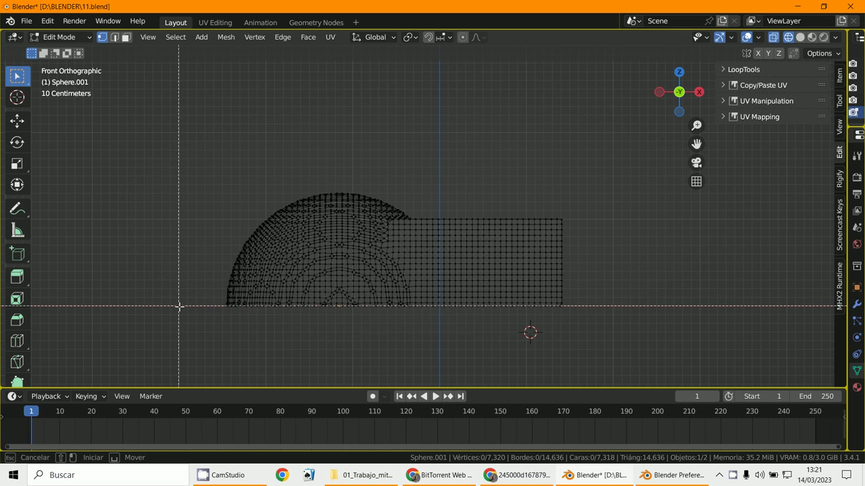
{"action": "left_click_drag", "start_coordinate": [179, 307], "coordinate": [676, 335]}
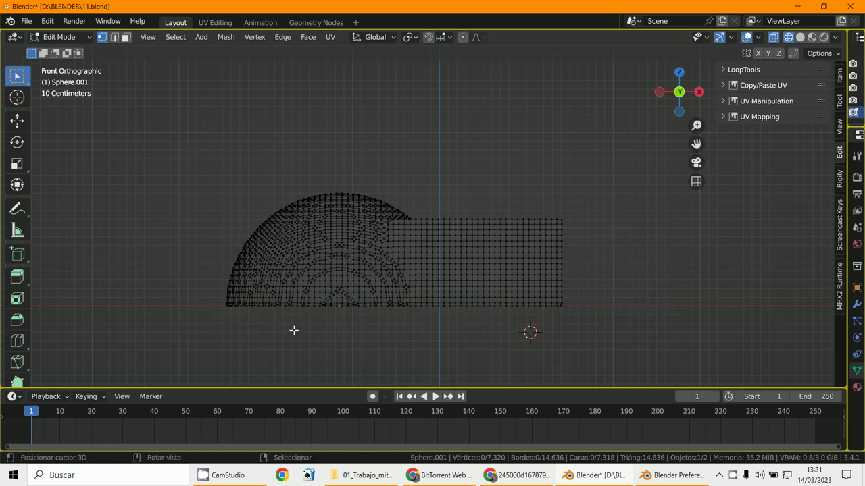
{"action": "scroll", "coordinate": [294, 330], "scroll_direction": "up", "scroll_amount": 1}
{"action": "scroll", "coordinate": [354, 304], "scroll_direction": "up", "scroll_amount": 1}
{"action": "key", "text": "b"}
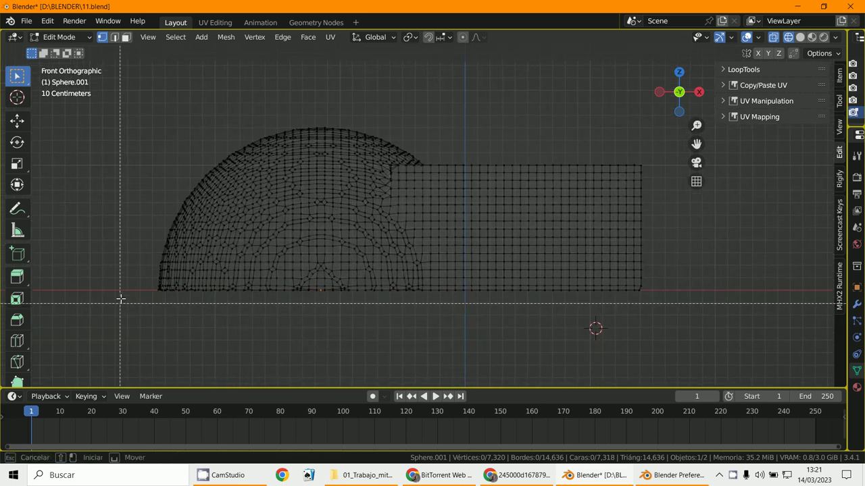
{"action": "left_click_drag", "start_coordinate": [123, 289], "coordinate": [724, 359]}
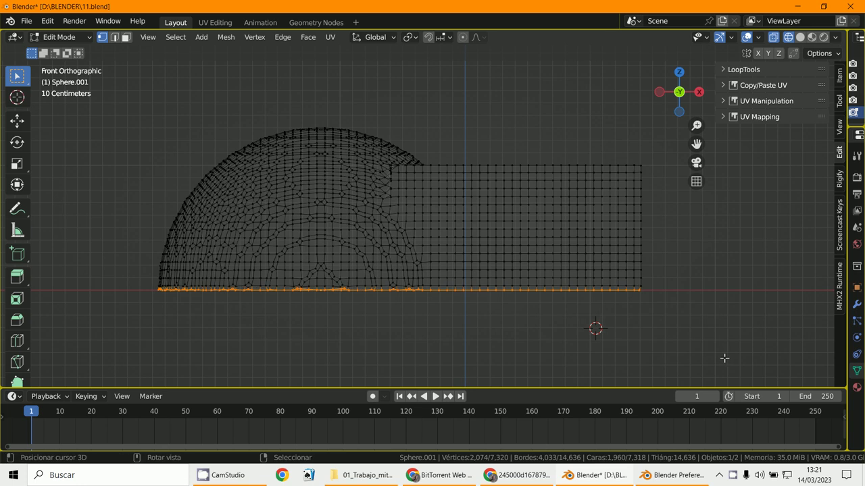
{"action": "key", "text": "x"}
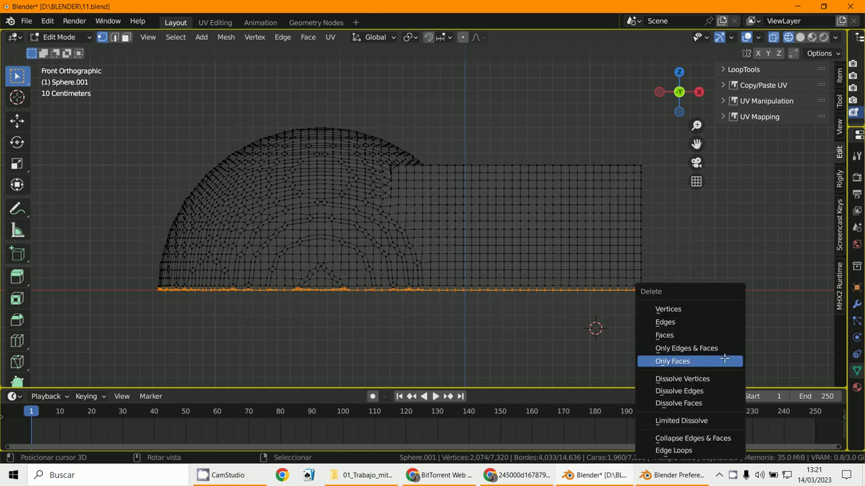
Delete only the base faces and return Sphere.001 to Object Mode
{"action": "left_click", "coordinate": [700, 335]}
{"action": "mouse_move", "coordinate": [699, 342]}
{"action": "middle_mouse_down"}
{"action": "mouse_move", "coordinate": [621, 295]}
{"action": "mouse_move", "coordinate": [610, 268]}
{"action": "middle_mouse_up"}
{"action": "left_click", "coordinate": [49, 38]}
{"action": "left_click", "coordinate": [67, 50]}
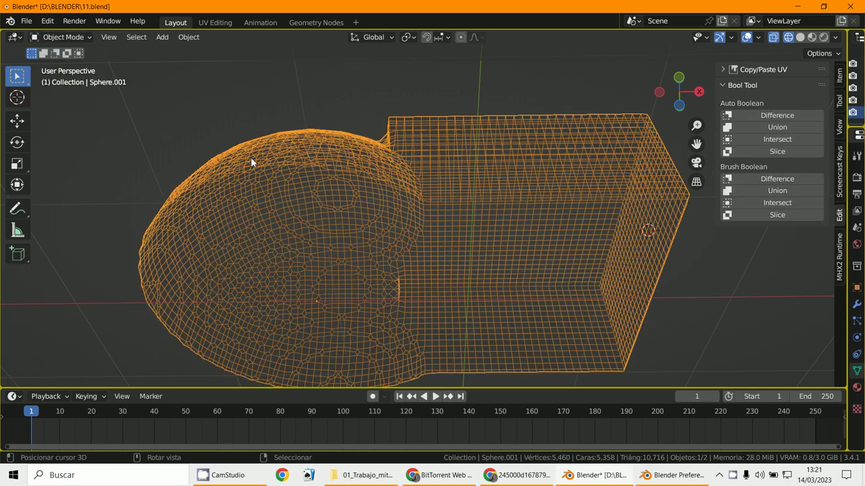
{"action": "mouse_move", "coordinate": [251, 157]}
{"action": "middle_mouse_down"}
{"action": "mouse_move", "coordinate": [370, 242]}
{"action": "mouse_move", "coordinate": [473, 257]}
{"action": "middle_mouse_up"}
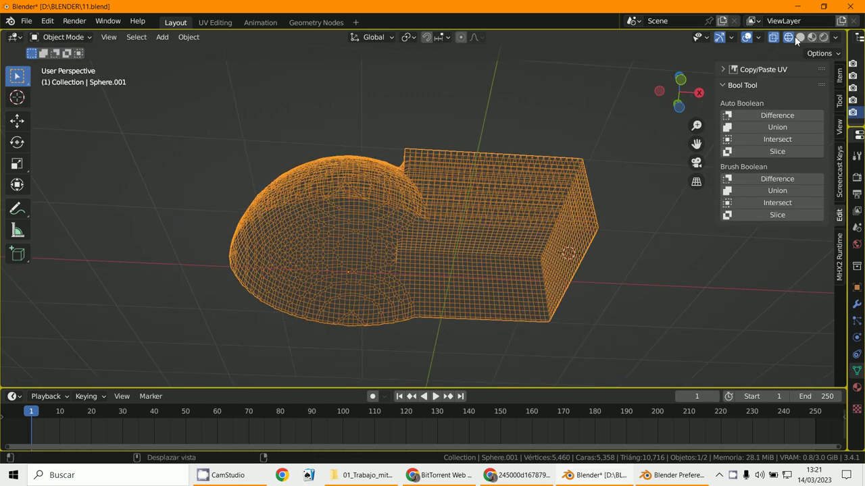
Switch to Solid shading and view the open underside
{"action": "left_click", "coordinate": [801, 38]}
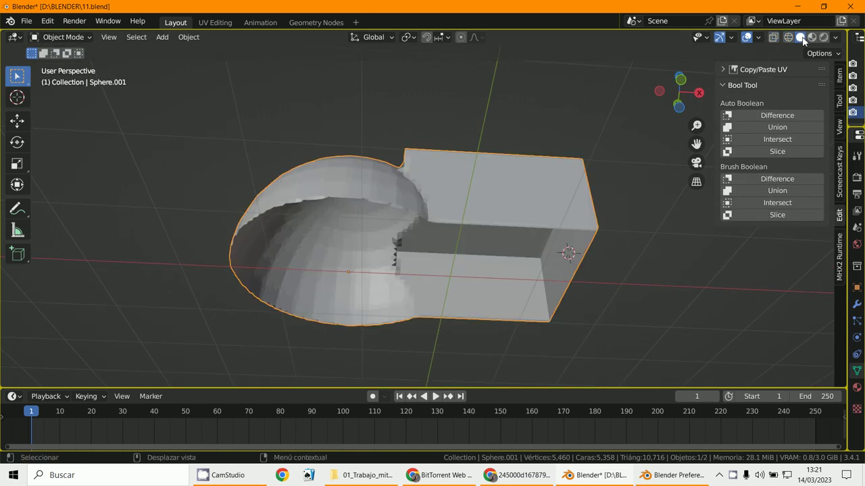
{"action": "mouse_move", "coordinate": [419, 216]}
{"action": "middle_mouse_down"}
{"action": "mouse_move", "coordinate": [446, 230]}
{"action": "mouse_move", "coordinate": [482, 168]}
{"action": "mouse_move", "coordinate": [449, 175]}
{"action": "mouse_move", "coordinate": [516, 223]}
{"action": "mouse_move", "coordinate": [435, 178]}
{"action": "mouse_move", "coordinate": [349, 268]}
{"action": "mouse_move", "coordinate": [376, 212]}
{"action": "mouse_move", "coordinate": [398, 237]}
{"action": "mouse_move", "coordinate": [370, 258]}
{"action": "mouse_move", "coordinate": [373, 252]}
{"action": "middle_mouse_up"}
{"action": "scroll", "coordinate": [381, 256], "scroll_direction": "up", "scroll_amount": 2}
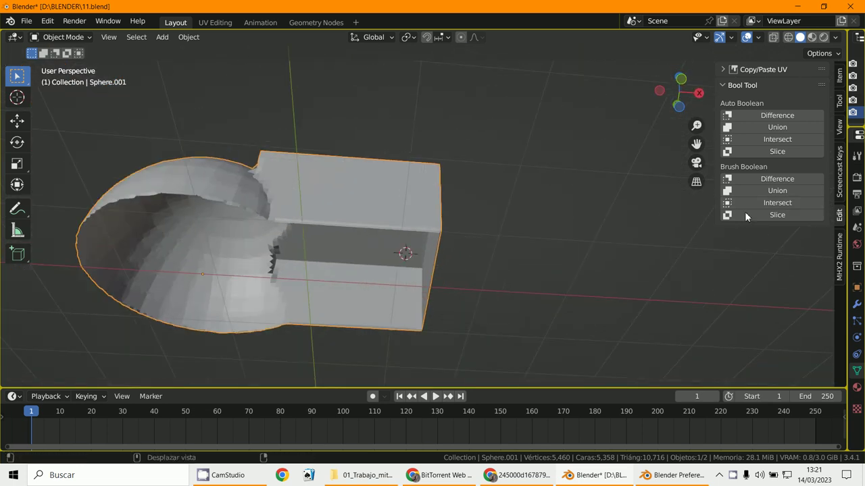
Add a Solidify modifier to Sphere.001 from the Modifier tab
{"action": "left_click_drag", "start_coordinate": [849, 267], "coordinate": [586, 264]}
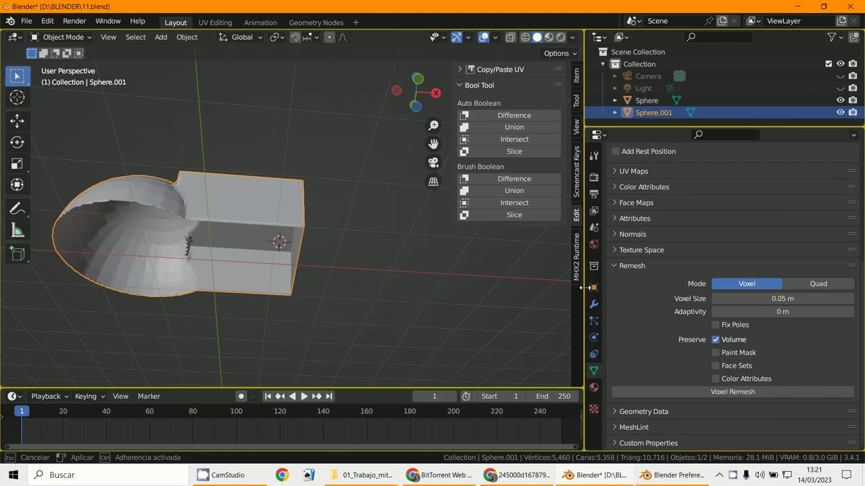
{"action": "left_click", "coordinate": [595, 304]}
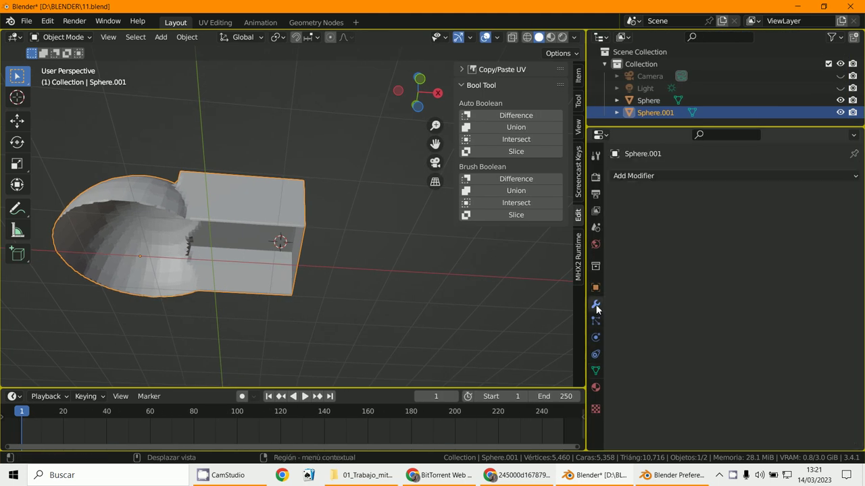
{"action": "left_click", "coordinate": [647, 175]}
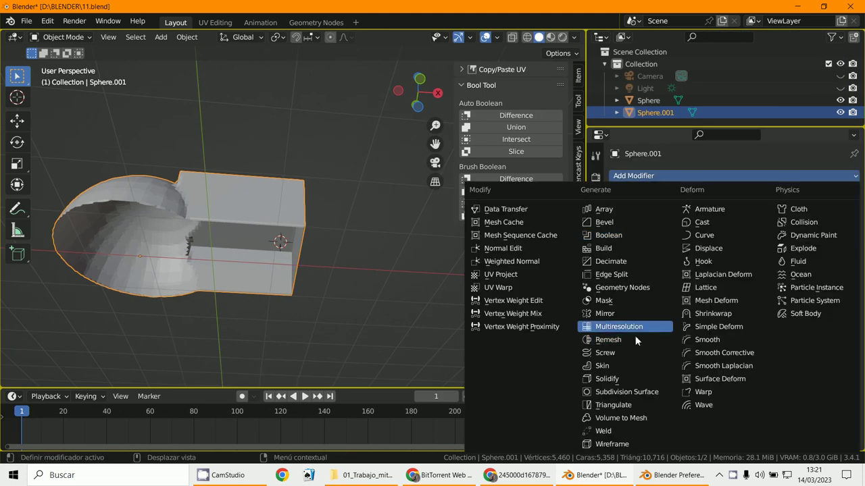
{"action": "left_click", "coordinate": [619, 380]}
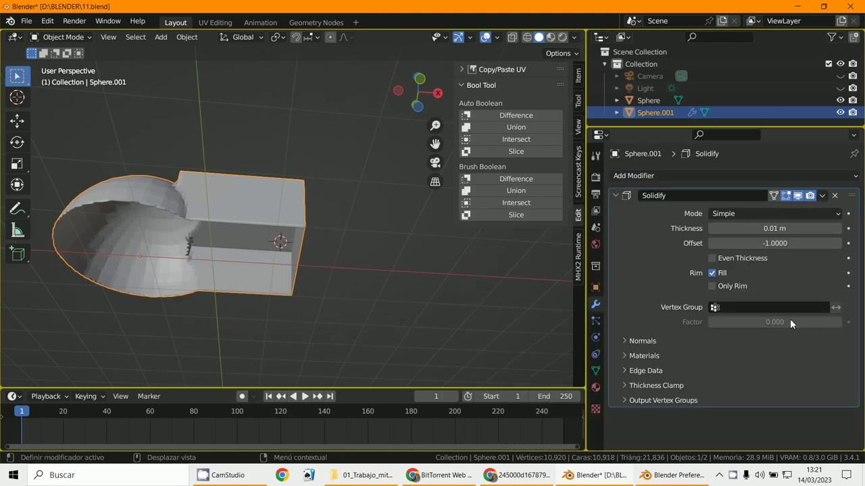
Set Solidify thickness to 0.05 m and offset to 0, then inspect the shell
{"action": "left_click", "coordinate": [782, 230]}
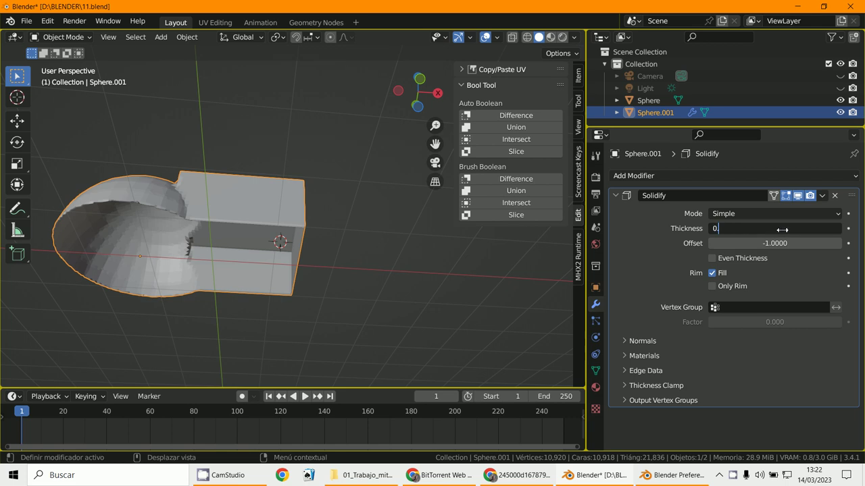
{"action": "type", "text": "05"}
{"action": "key", "text": "Return"}
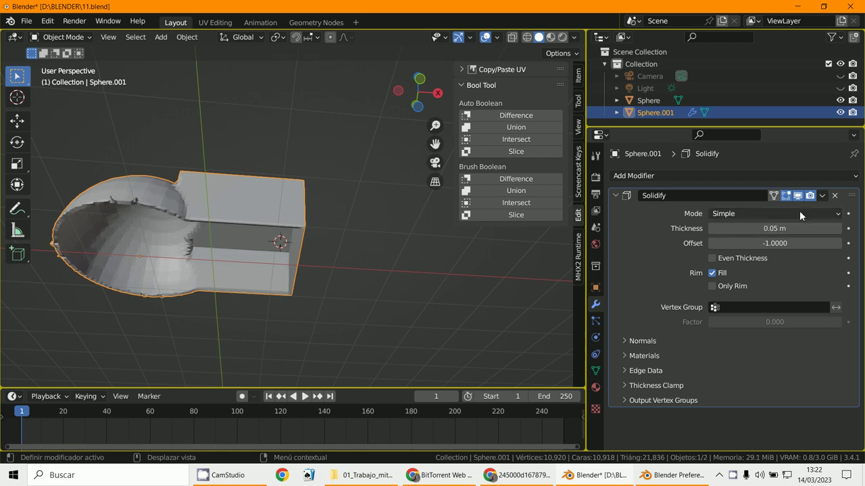
{"action": "left_click", "coordinate": [753, 238]}
{"action": "type", "text": "0"}
{"action": "key", "text": "Return"}
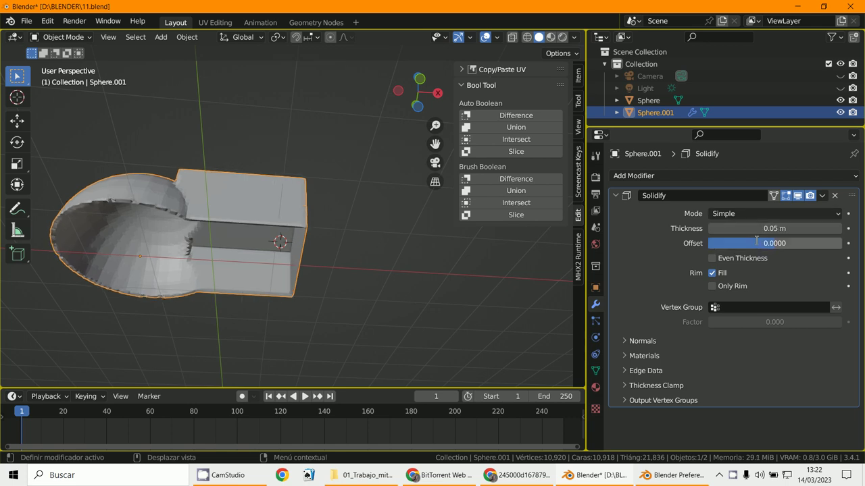
{"action": "scroll", "coordinate": [323, 296], "scroll_direction": "up", "scroll_amount": 3}
{"action": "middle_click_drag", "start_coordinate": [354, 283], "coordinate": [387, 240]}
{"action": "scroll", "coordinate": [389, 263], "scroll_direction": "down", "scroll_amount": 5}
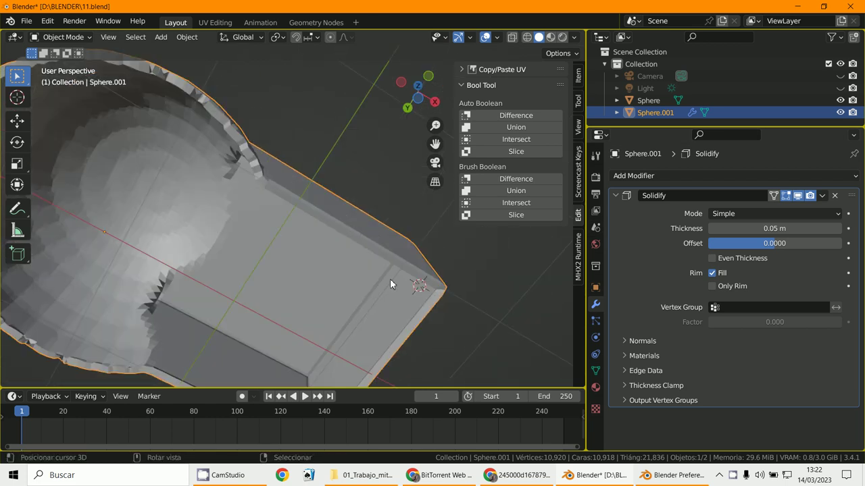
{"action": "mouse_move", "coordinate": [366, 303]}
{"action": "middle_mouse_down"}
{"action": "mouse_move", "coordinate": [309, 237]}
{"action": "mouse_move", "coordinate": [369, 232]}
{"action": "mouse_move", "coordinate": [288, 154]}
{"action": "middle_mouse_up"}
Enter Sculpt Mode and smooth the dome's inner edge with the Smooth brush
{"action": "left_click", "coordinate": [80, 37]}
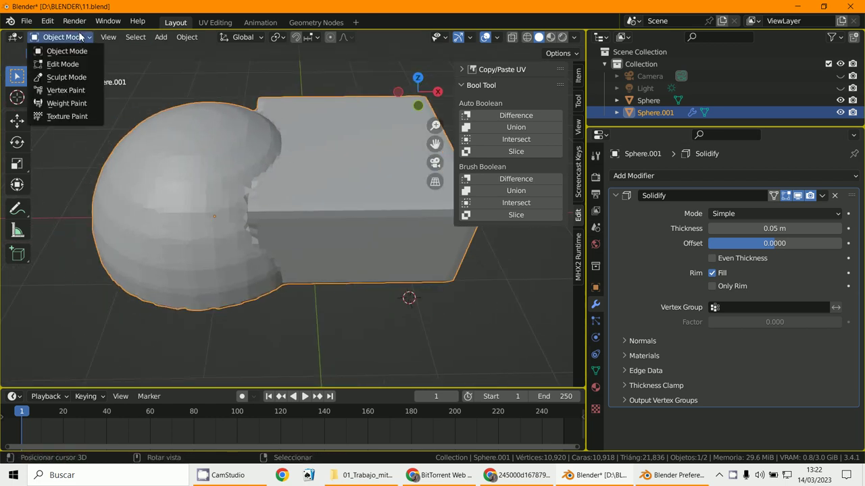
{"action": "left_click", "coordinate": [66, 77]}
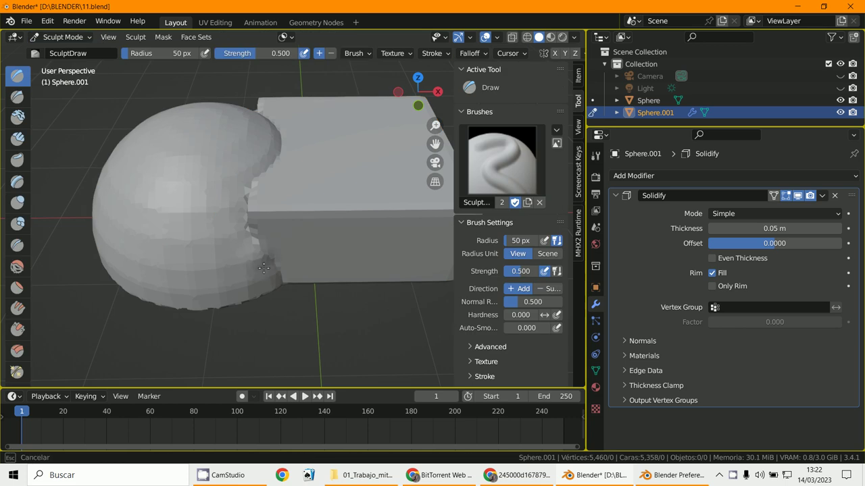
{"action": "mouse_move", "coordinate": [263, 268]}
{"action": "left_mouse_down"}
{"action": "mouse_move", "coordinate": [235, 196]}
{"action": "mouse_move", "coordinate": [216, 184]}
{"action": "left_mouse_up"}
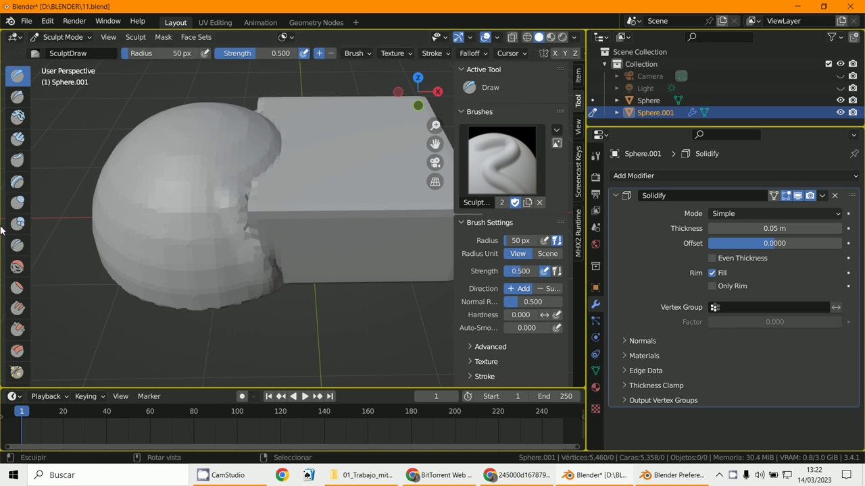
{"action": "left_click", "coordinate": [17, 267]}
{"action": "mouse_move", "coordinate": [250, 252]}
{"action": "left_mouse_down"}
{"action": "mouse_move", "coordinate": [276, 295]}
{"action": "mouse_move", "coordinate": [247, 183]}
{"action": "left_mouse_up"}
{"action": "middle_click_drag", "start_coordinate": [247, 183], "coordinate": [359, 190]}
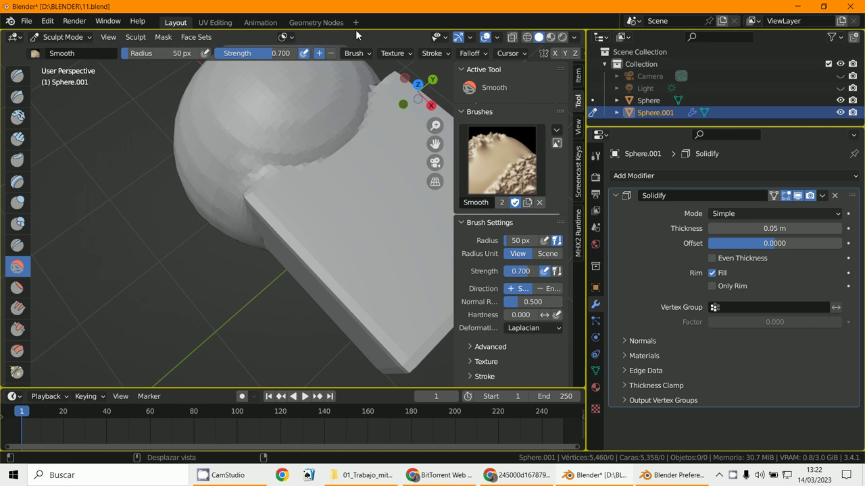
{"action": "scroll", "coordinate": [289, 169], "scroll_direction": "down", "scroll_amount": 3}
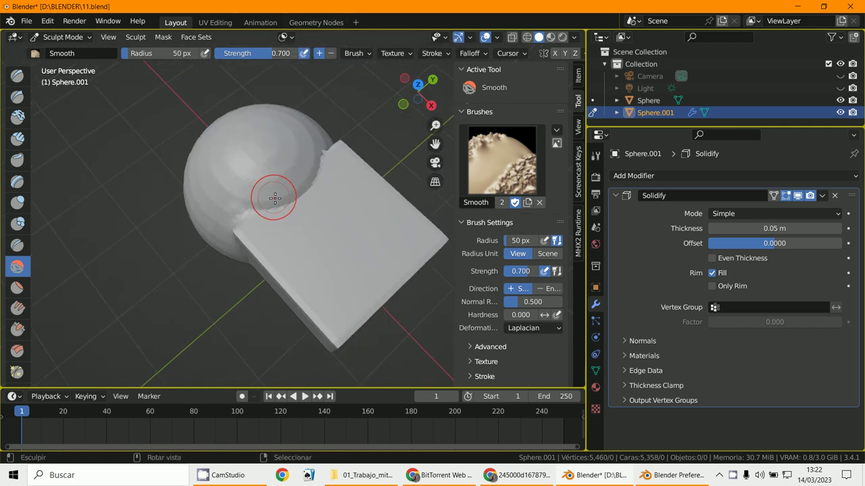
{"action": "scroll", "coordinate": [275, 198], "scroll_direction": "up", "scroll_amount": 1}
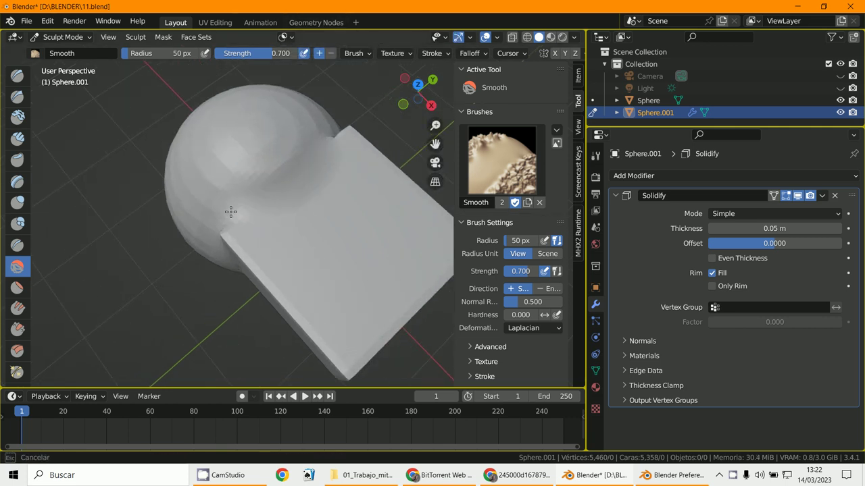
{"action": "middle_click_drag", "start_coordinate": [230, 213], "coordinate": [237, 210]}
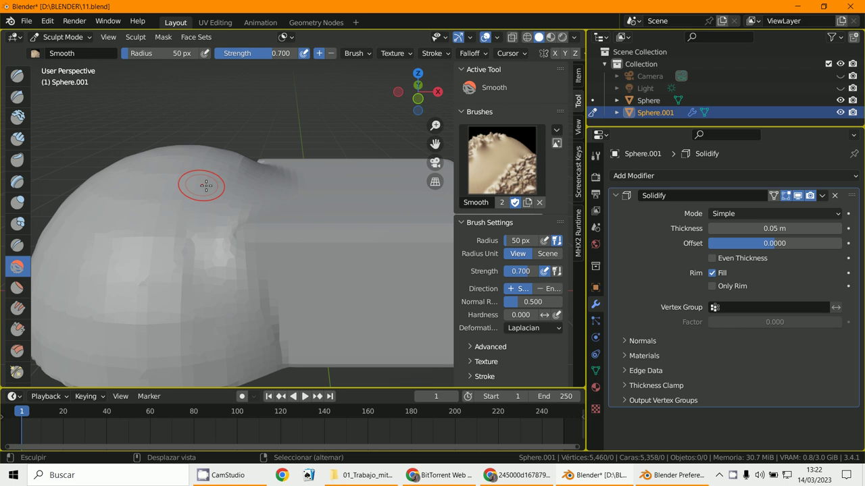
Sculpt over the sphere surface with the Draw brush and inspect the hollow shell
{"action": "left_click", "coordinate": [17, 76]}
{"action": "left_click_drag", "start_coordinate": [178, 189], "coordinate": [192, 174]}
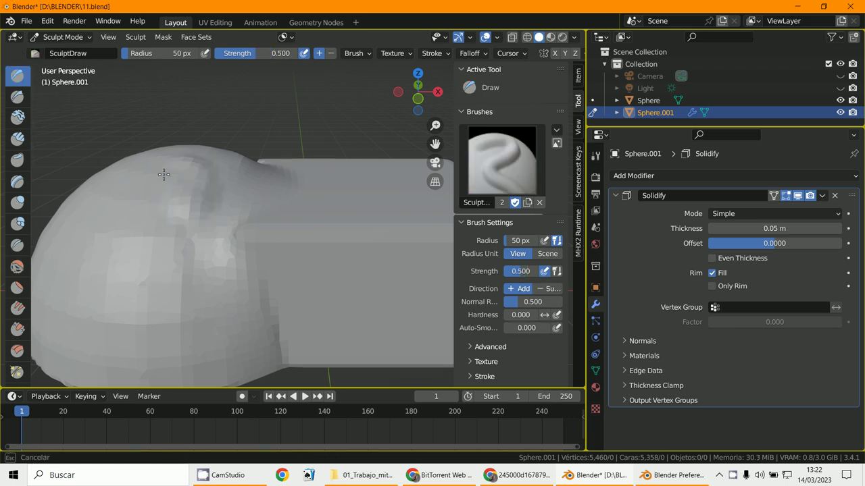
{"action": "middle_click_drag", "start_coordinate": [176, 179], "coordinate": [223, 284]}
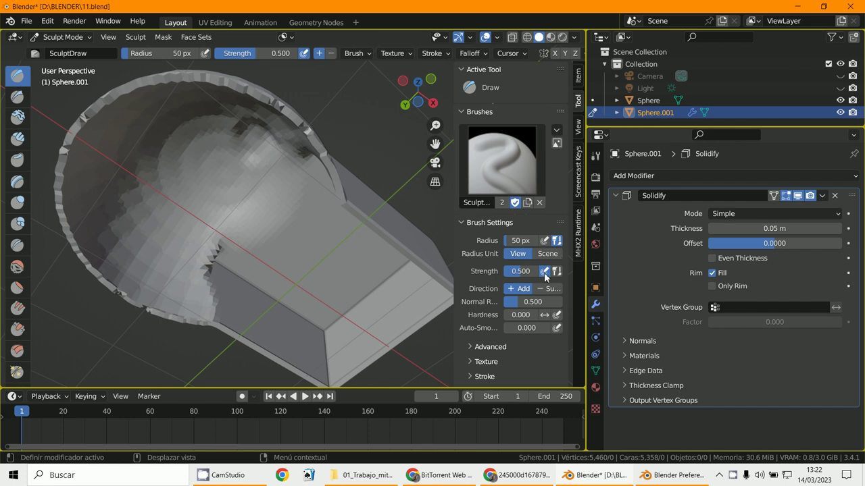
{"action": "mouse_move", "coordinate": [351, 365]}
{"action": "middle_mouse_down"}
{"action": "mouse_move", "coordinate": [360, 322]}
{"action": "mouse_move", "coordinate": [249, 356]}
{"action": "middle_mouse_up"}
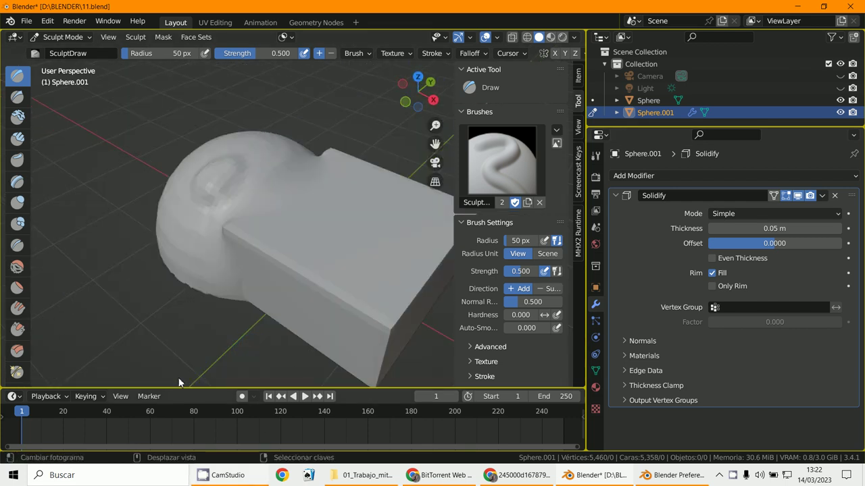
{"action": "left_click", "coordinate": [218, 478]}
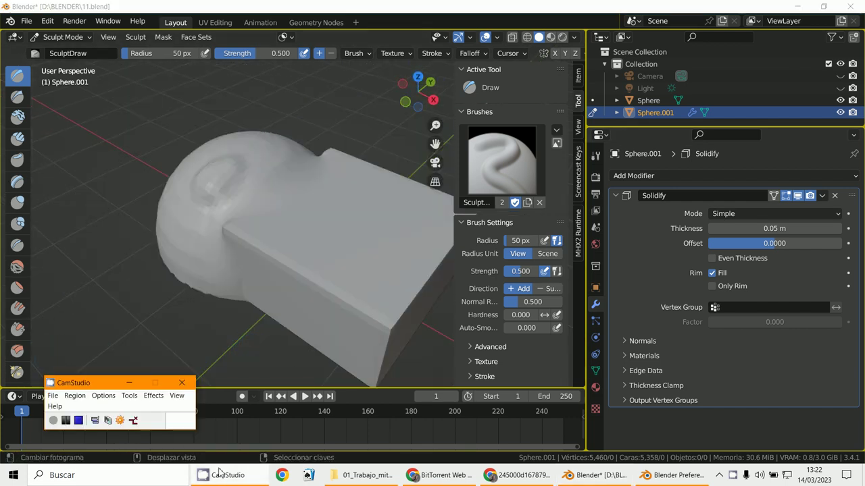